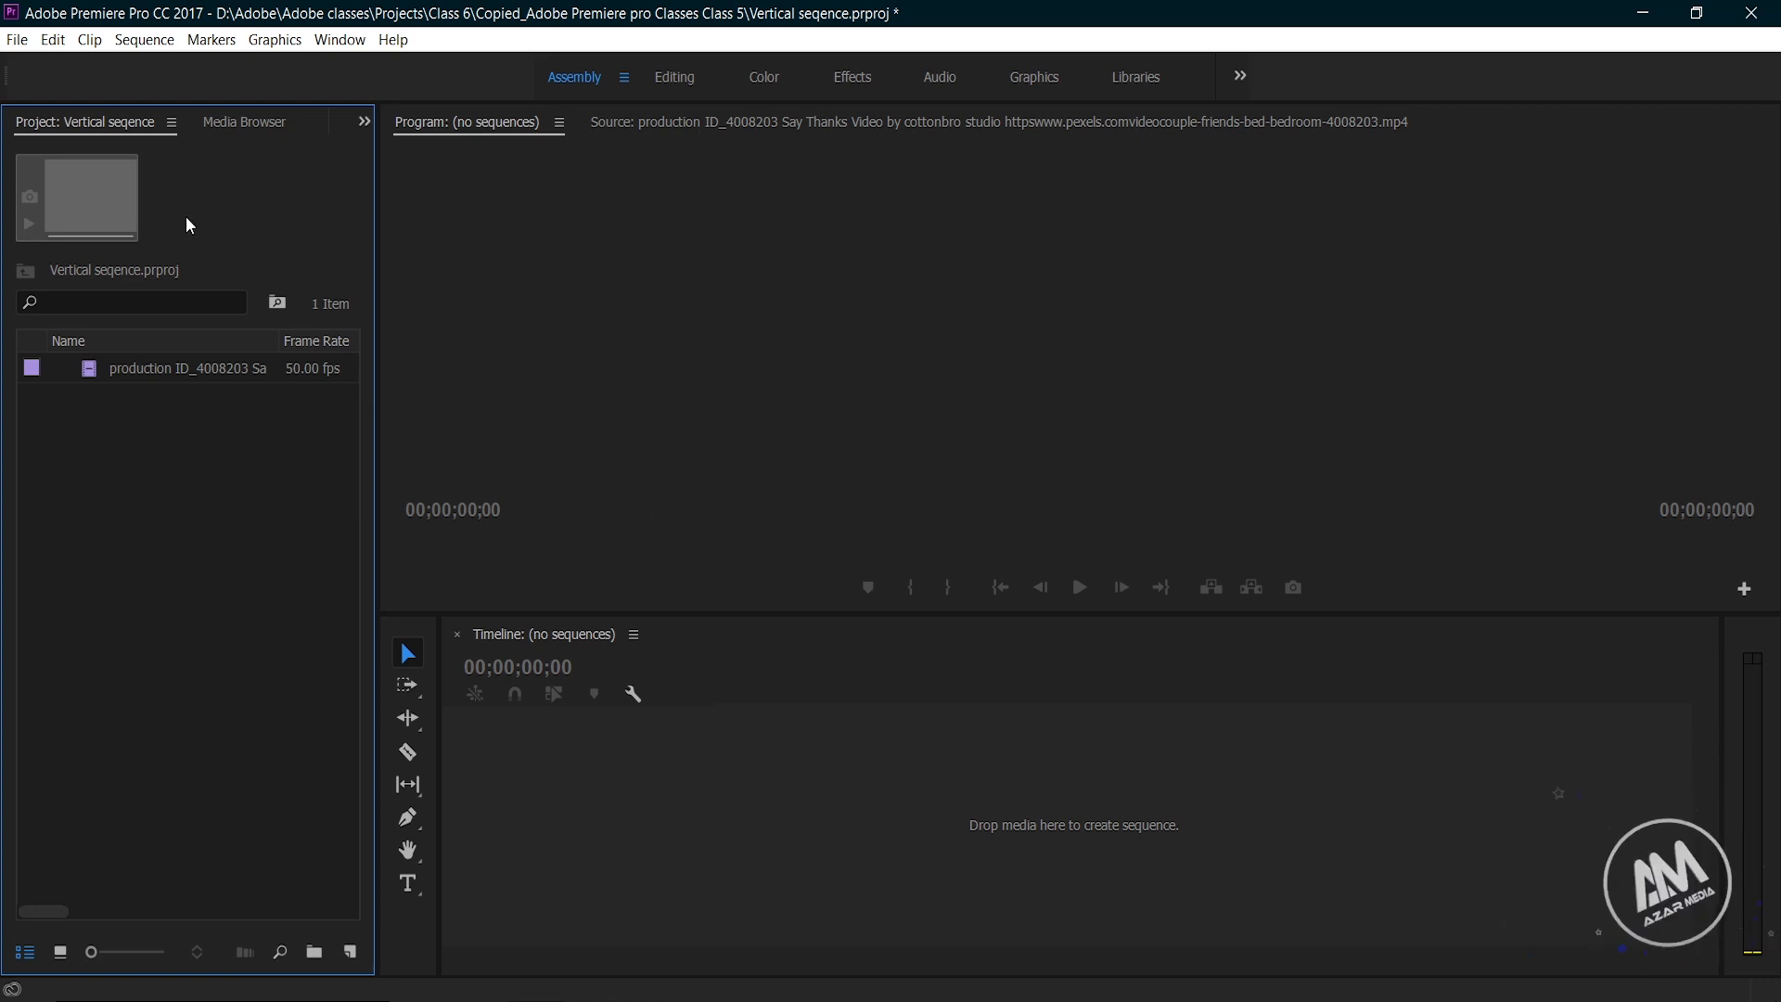
Step: Start a new sequence based on the Digital SLR 1080p preset DSLR 1080p25
left_click(14, 41)
mouse_move(65, 72)
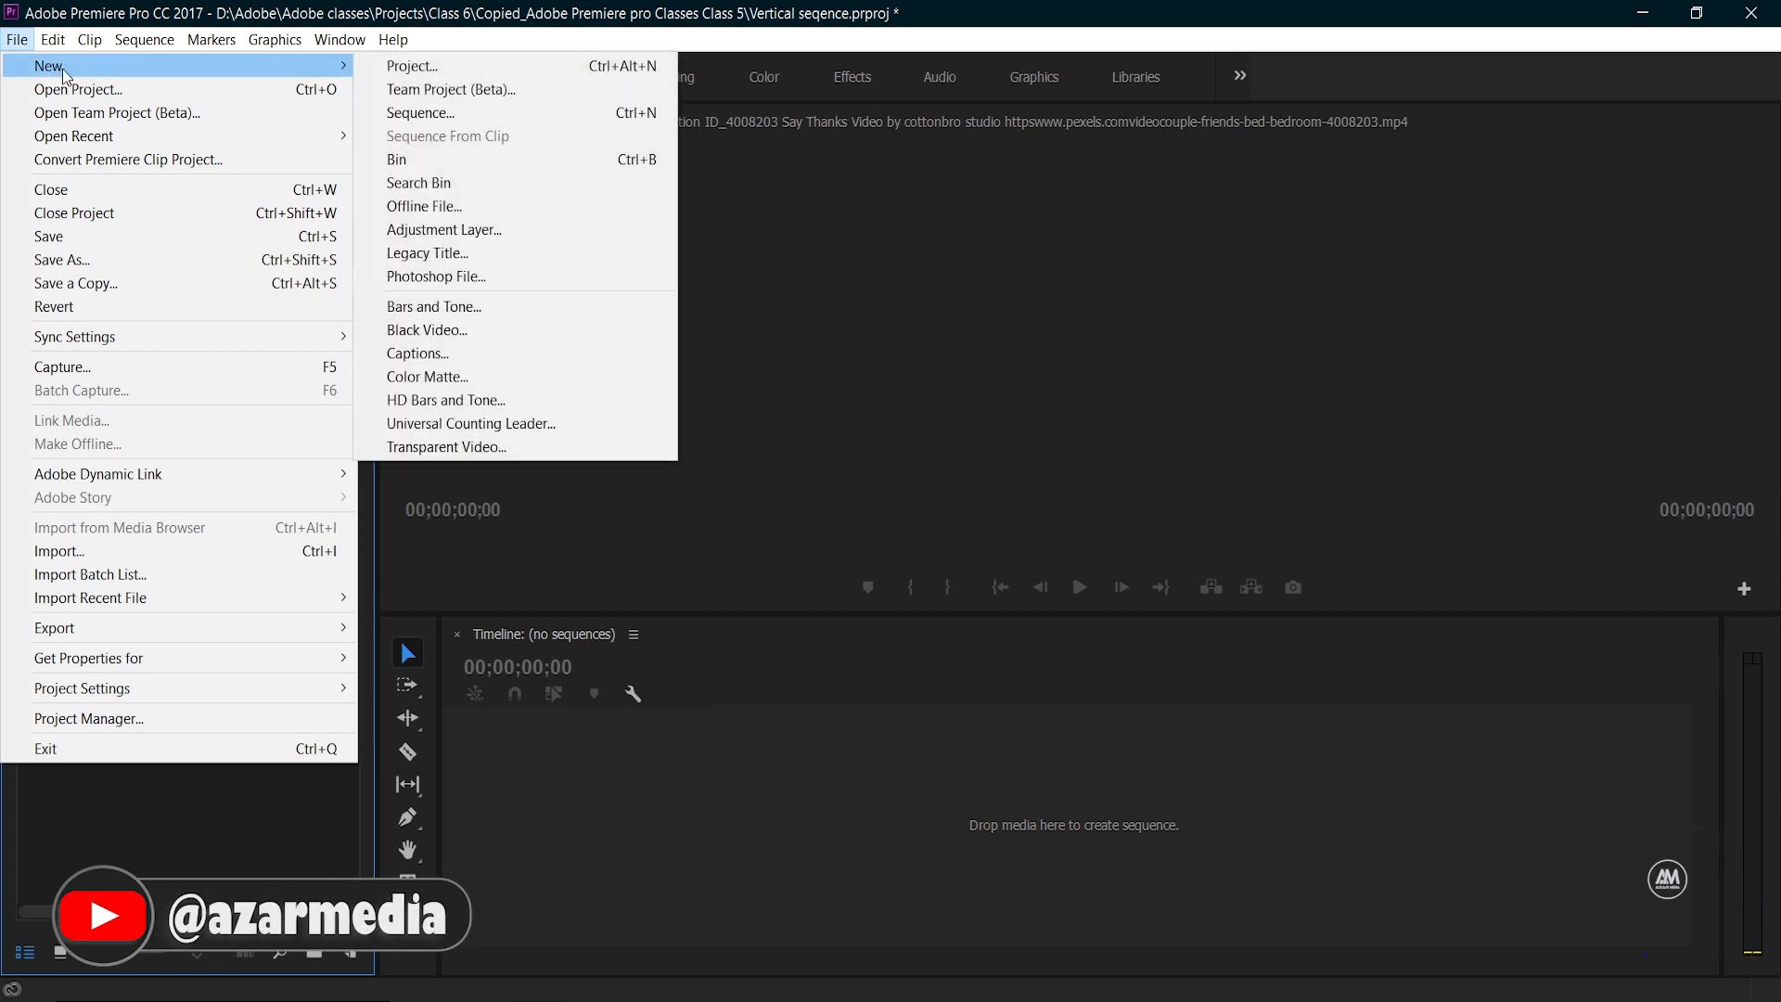
left_click(437, 113)
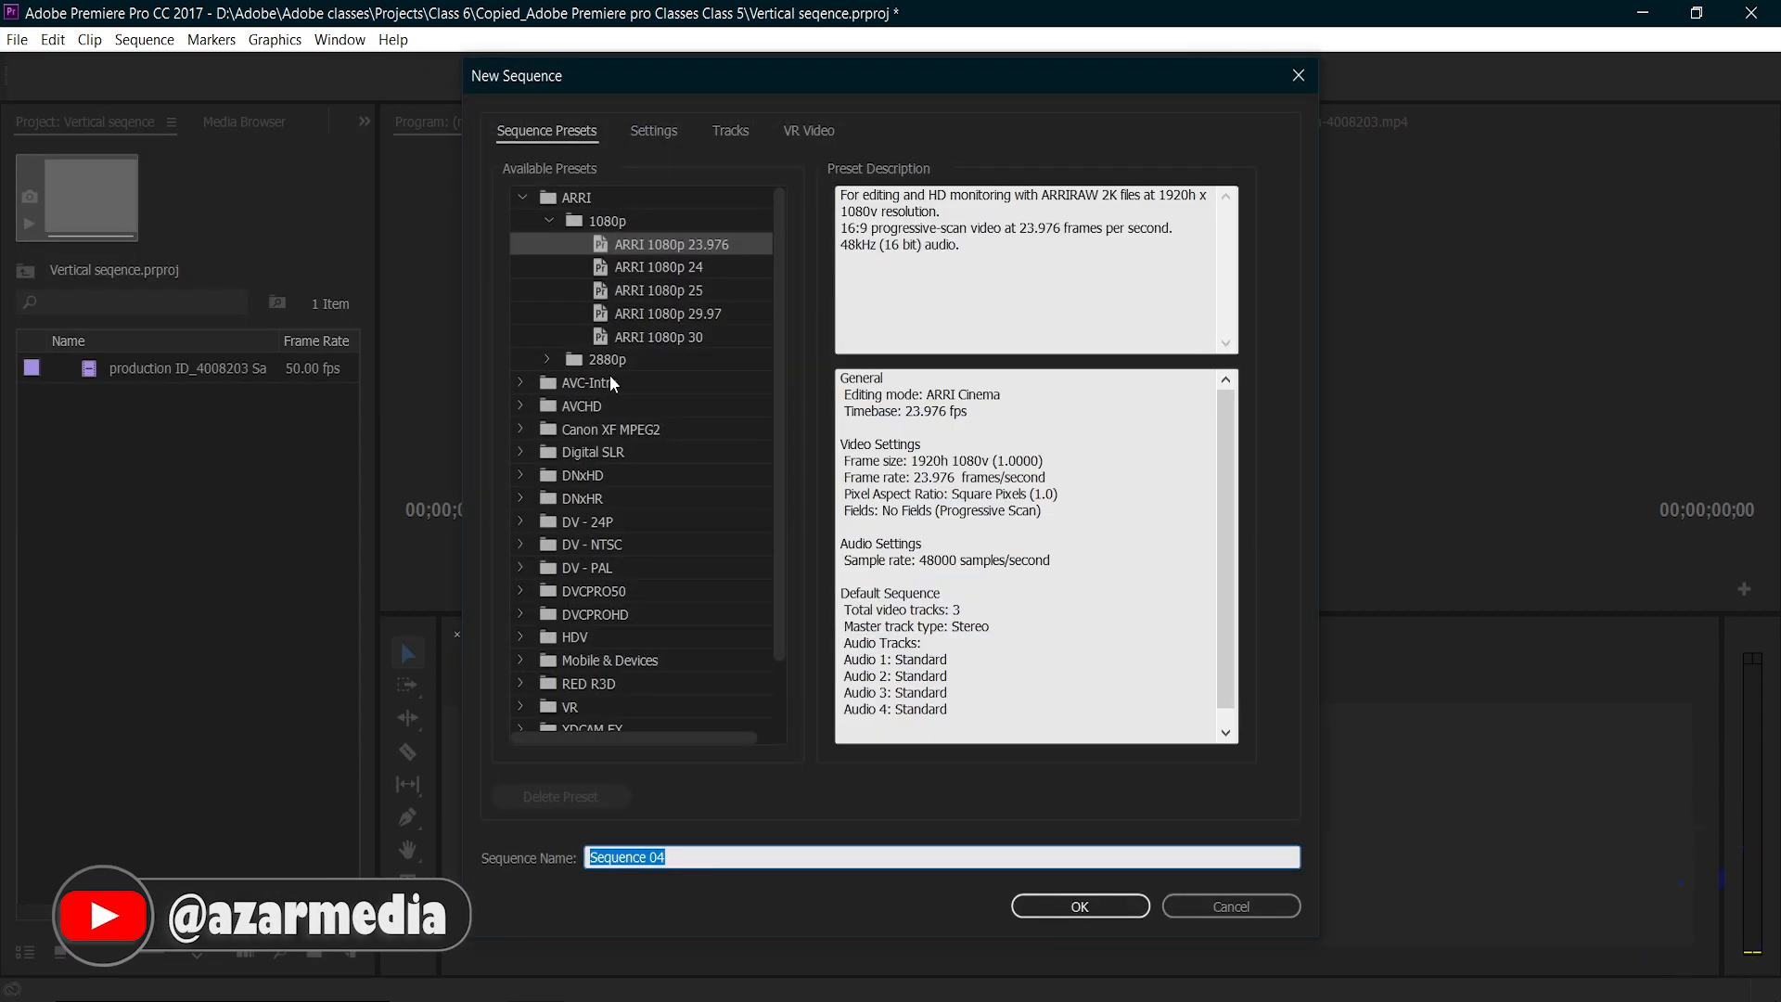
double_click(601, 452)
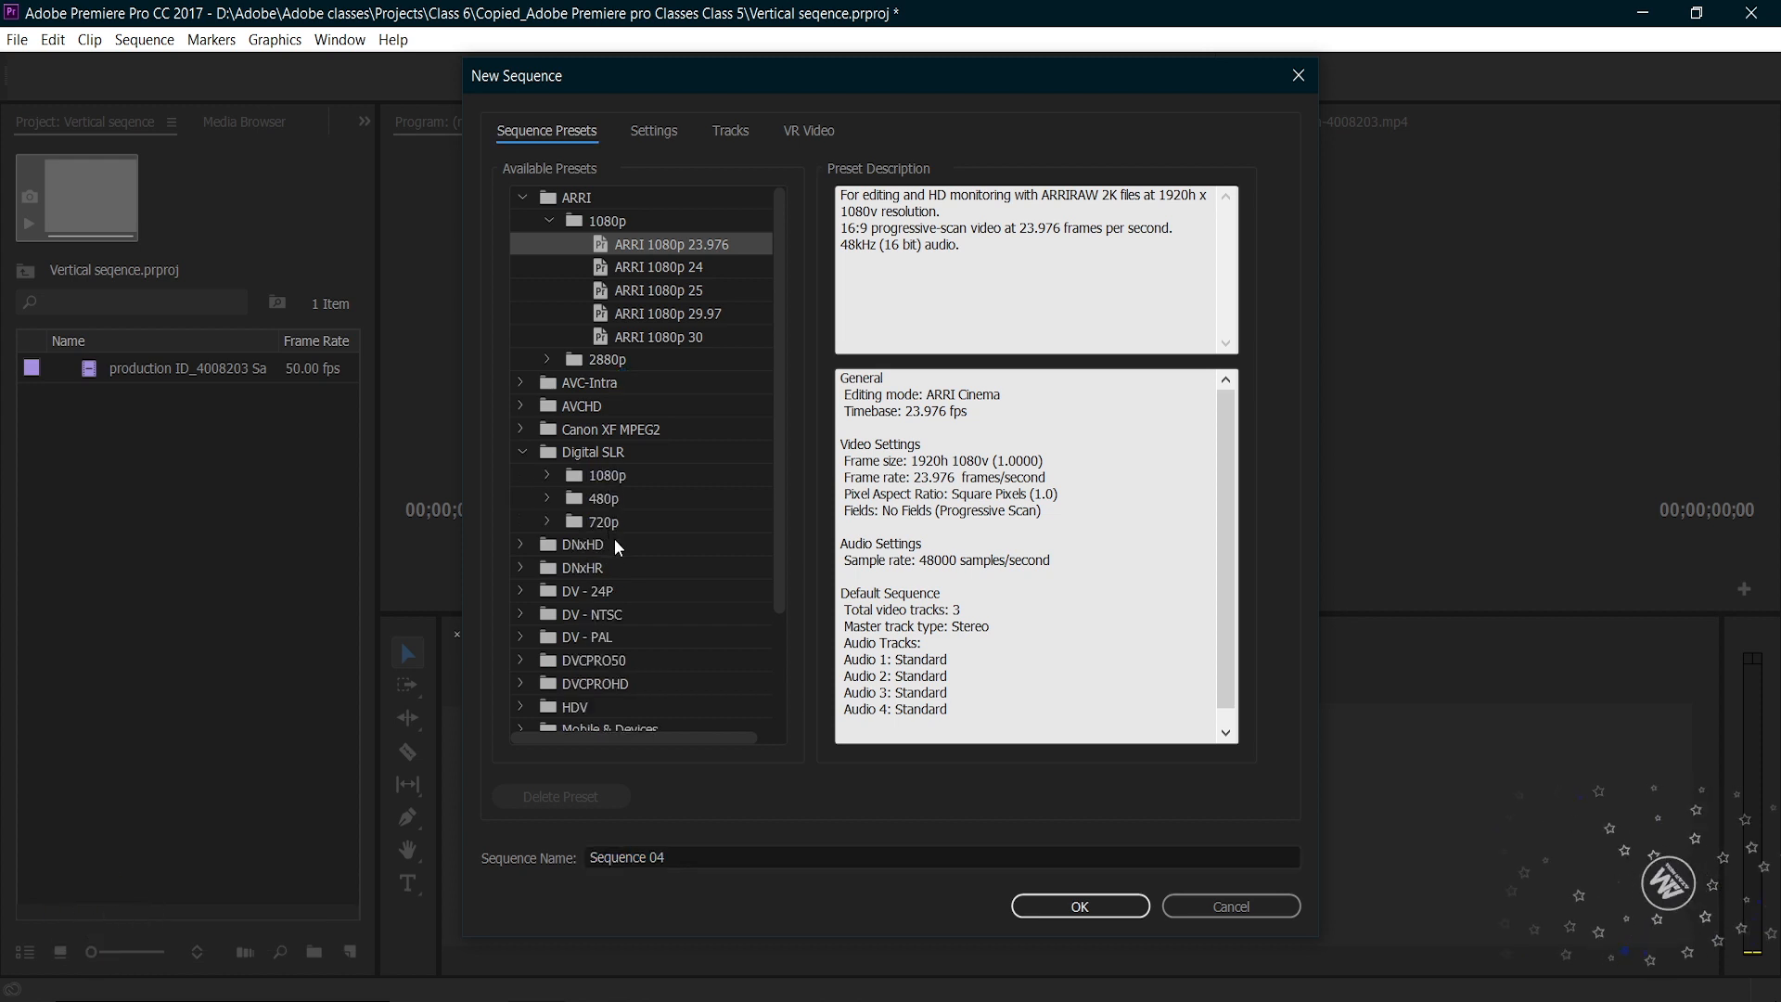
left_click(549, 477)
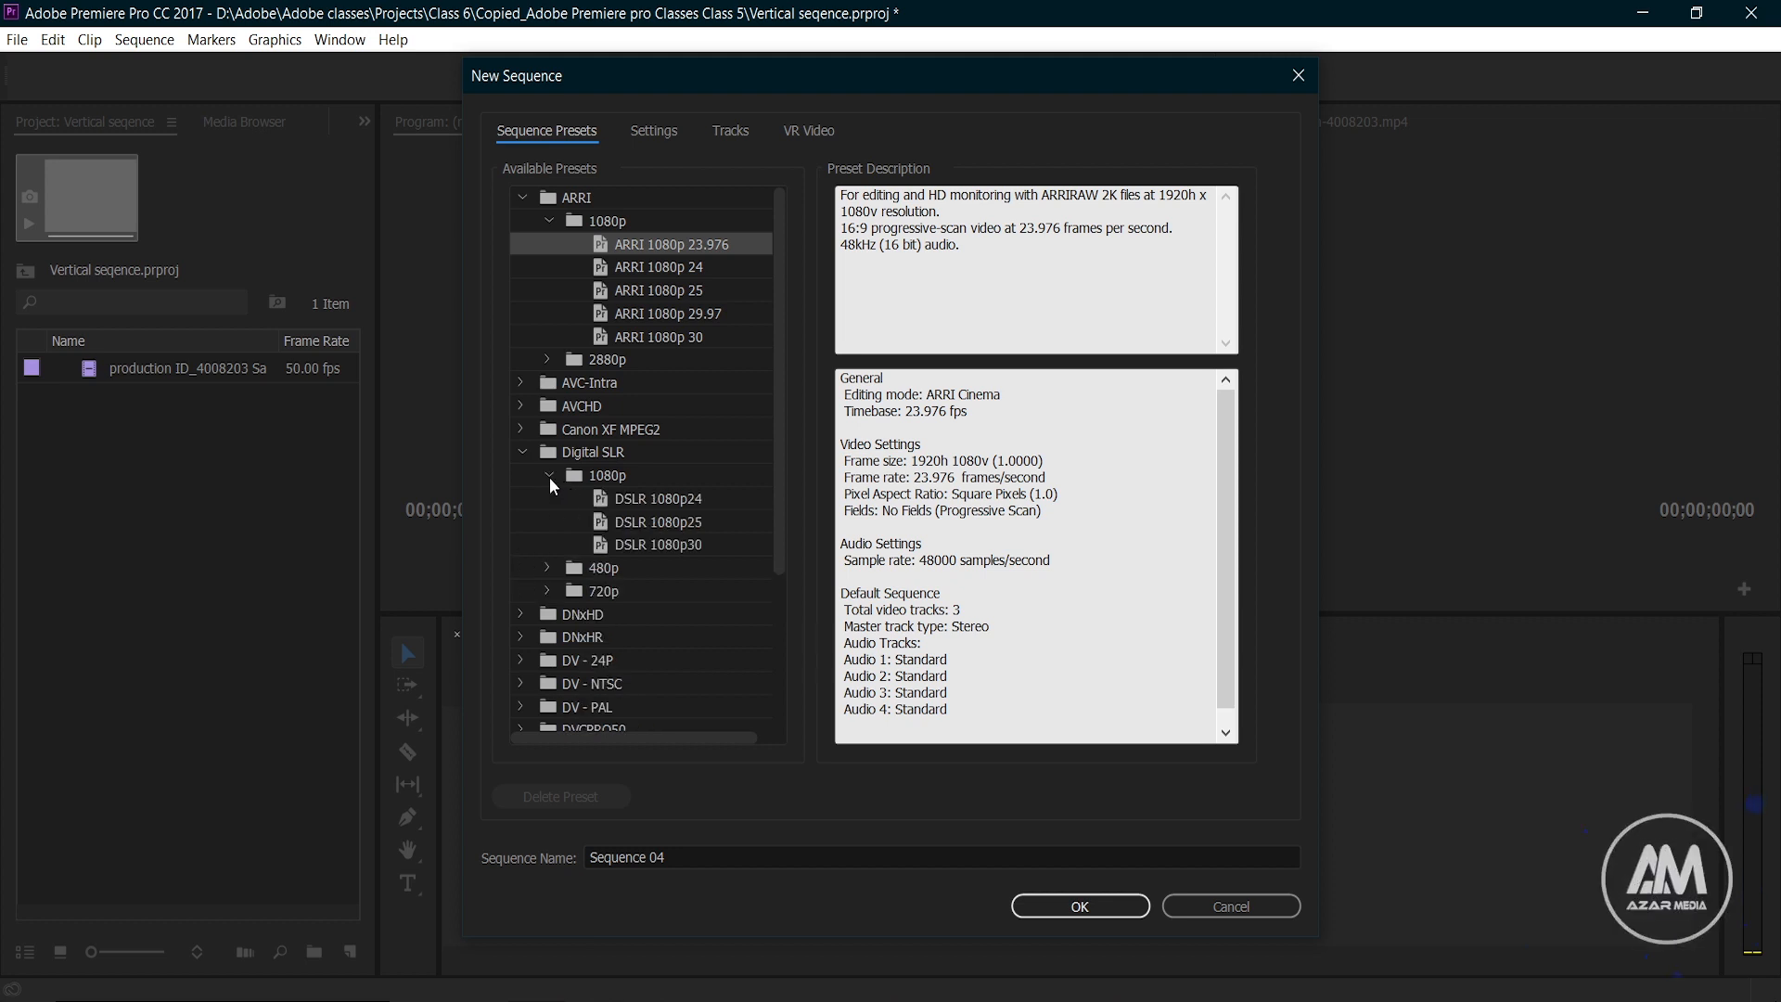
left_click(653, 521)
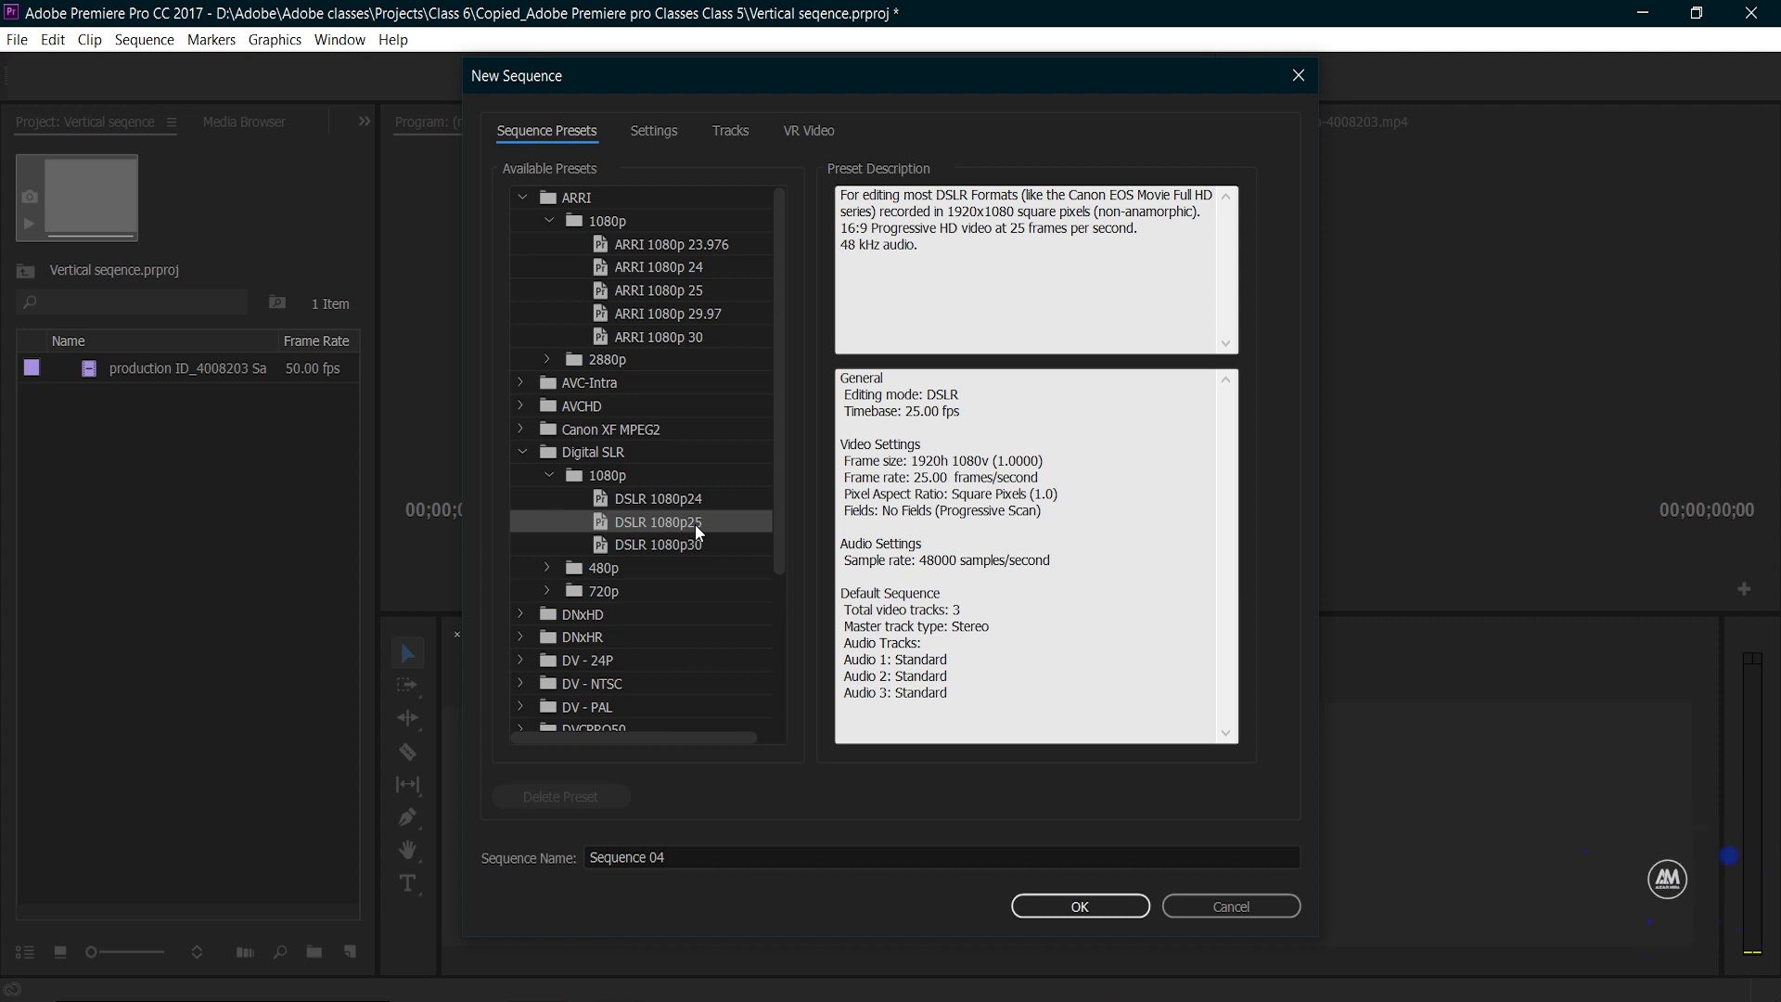
Step: Set the new sequence's frame size to 1080 horizontal by 1920 vertical
left_click(649, 135)
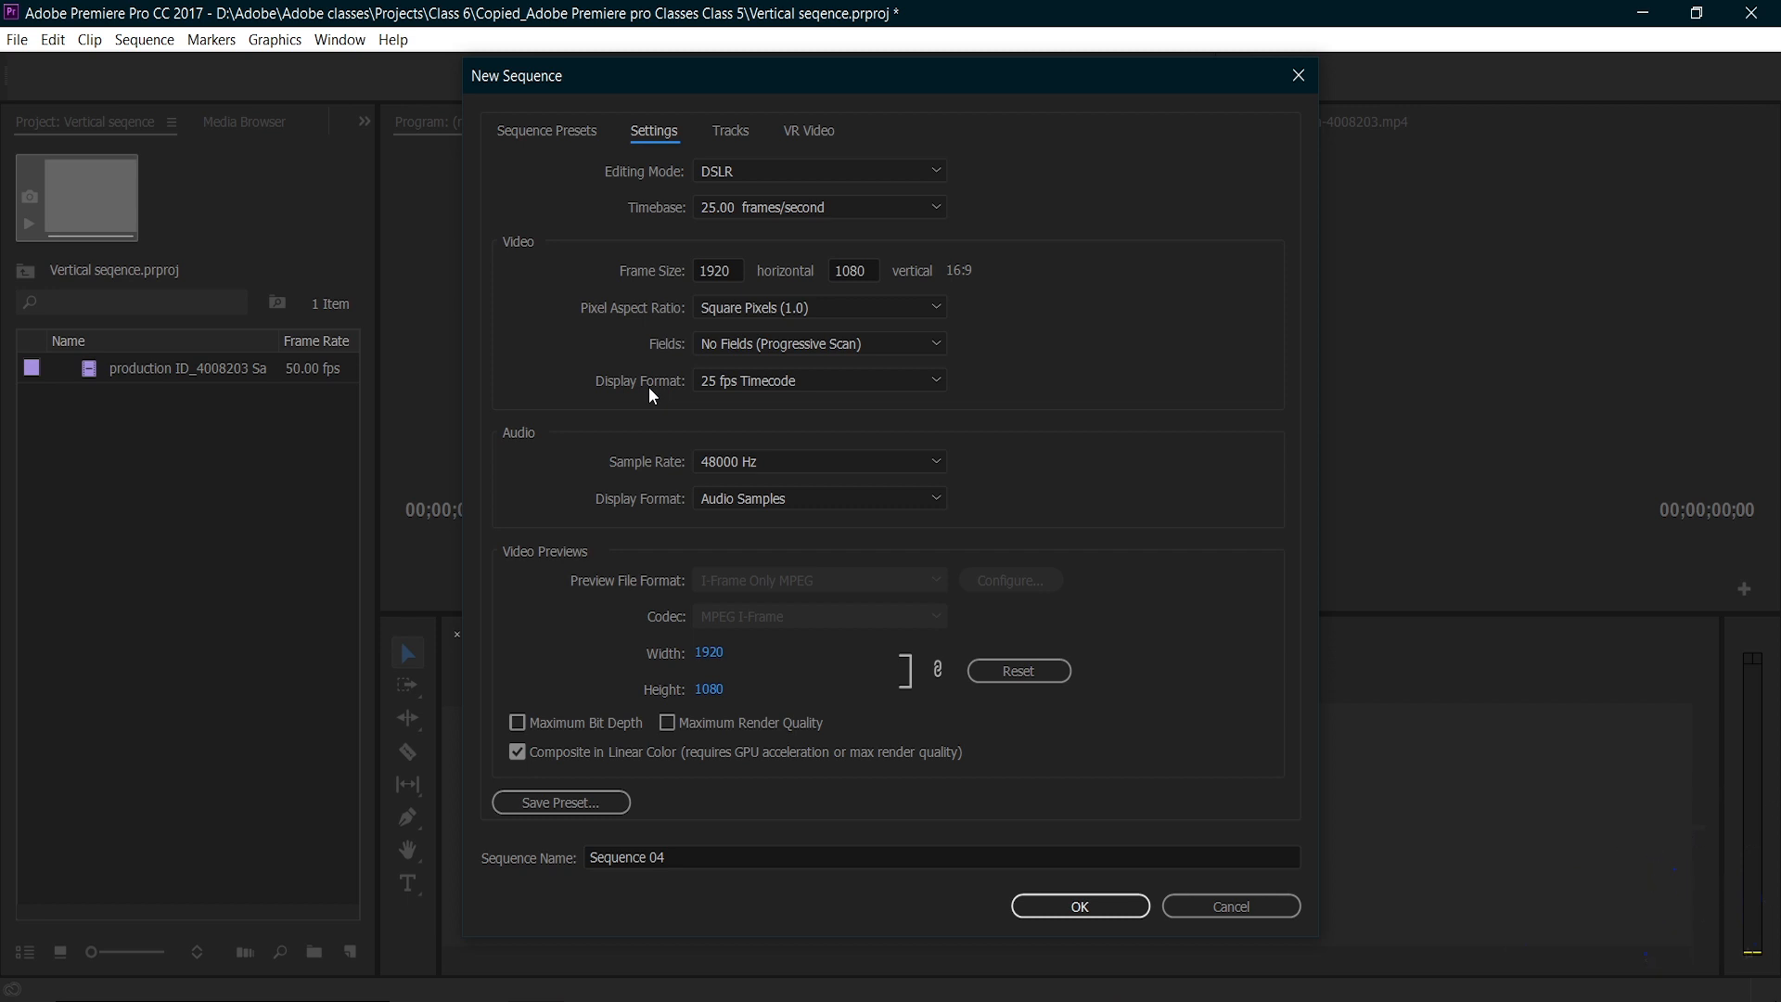
left_click(736, 266)
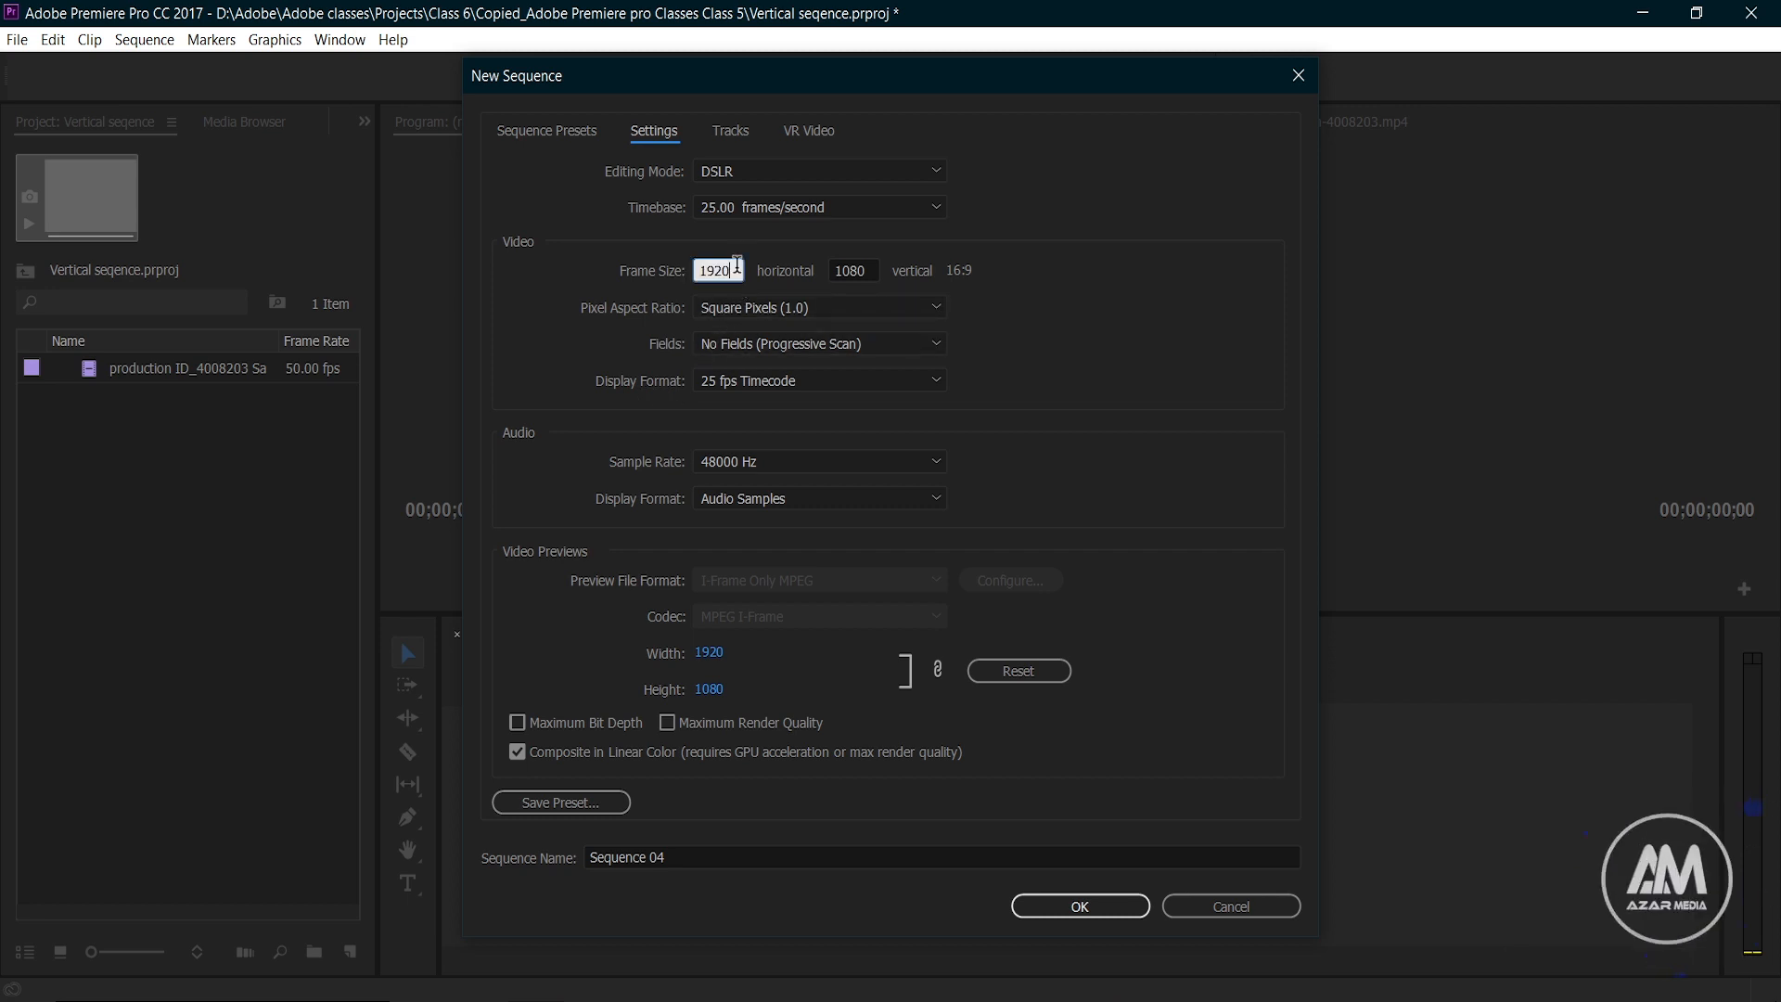
type("1080")
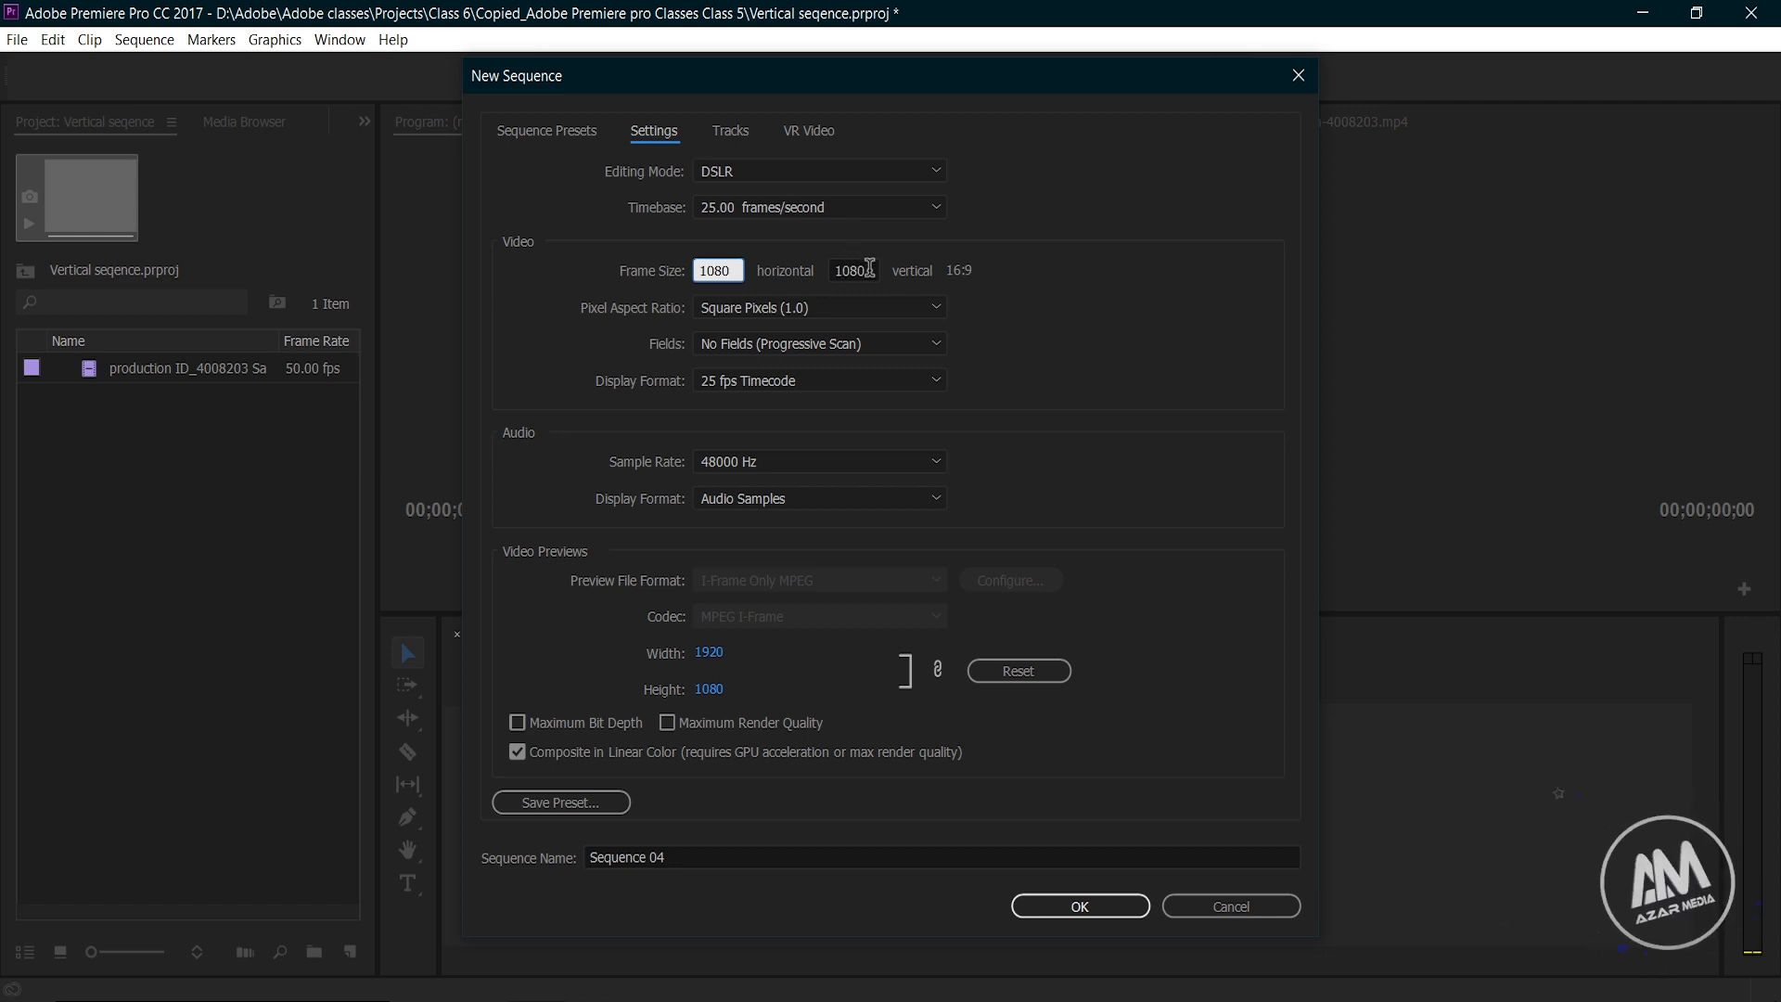
left_click(870, 268)
double_click(869, 268)
type("1920")
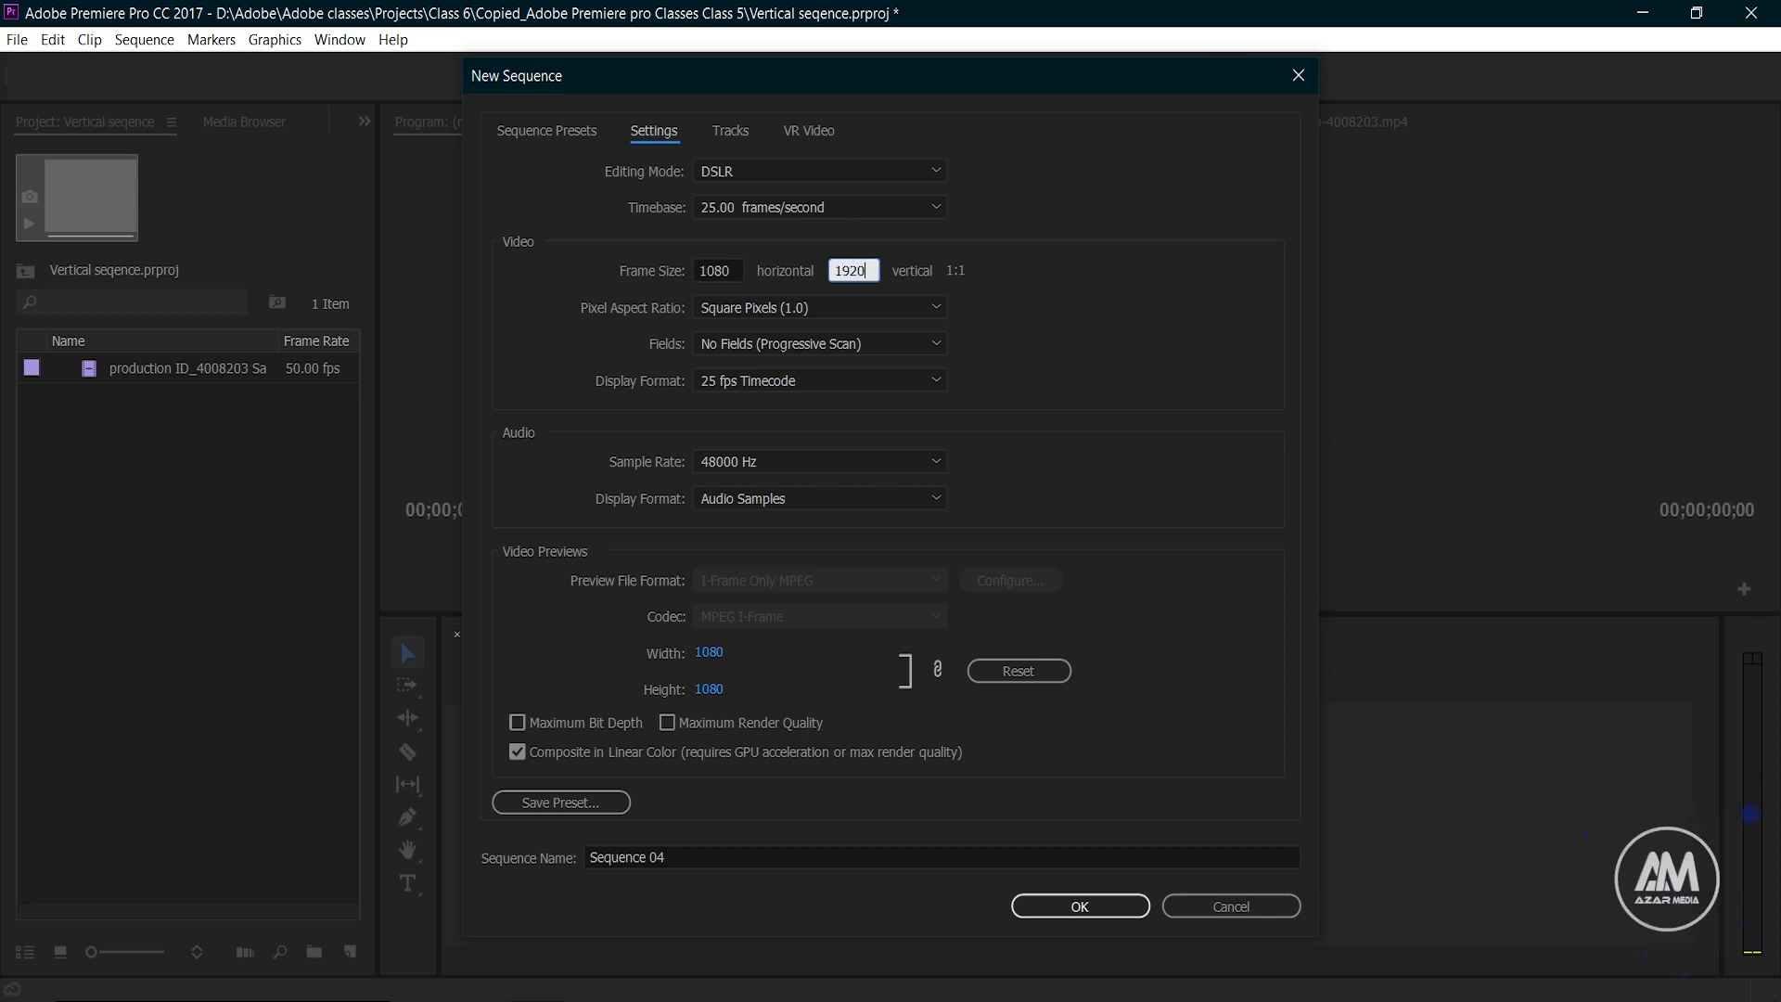
left_click(1000, 281)
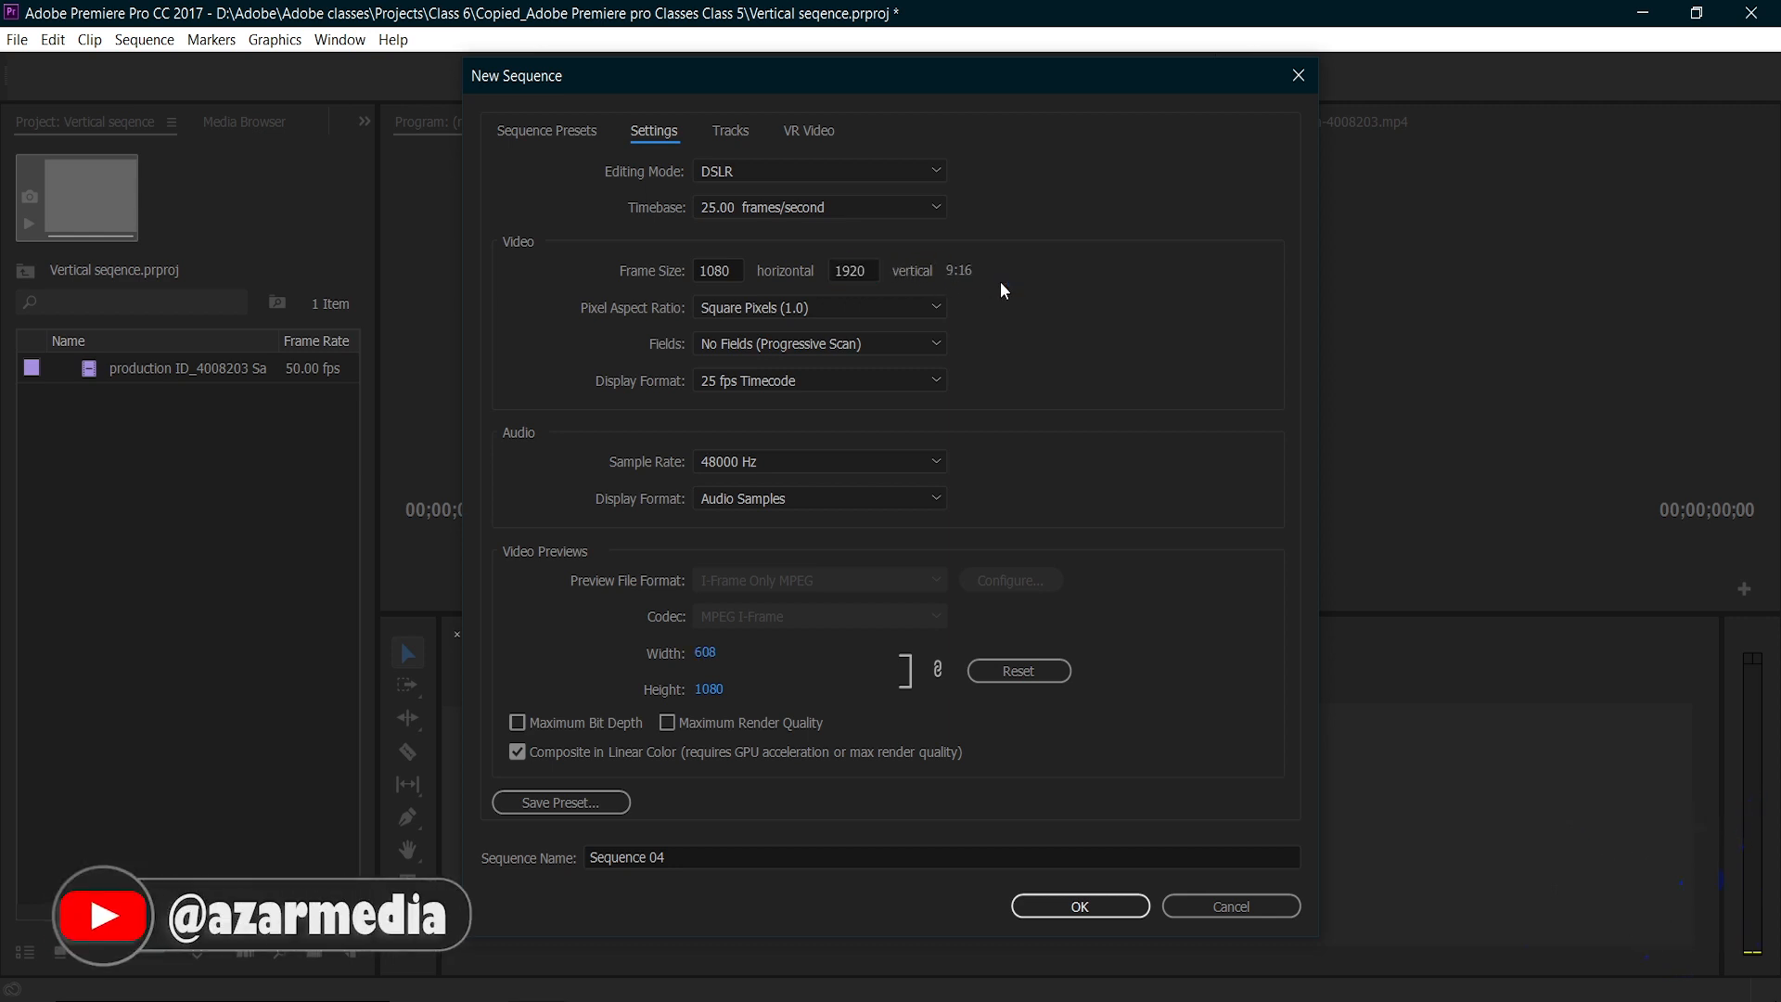
Step: Save the sequence settings as a preset named Vertical Video and create the sequence from it
left_click(567, 809)
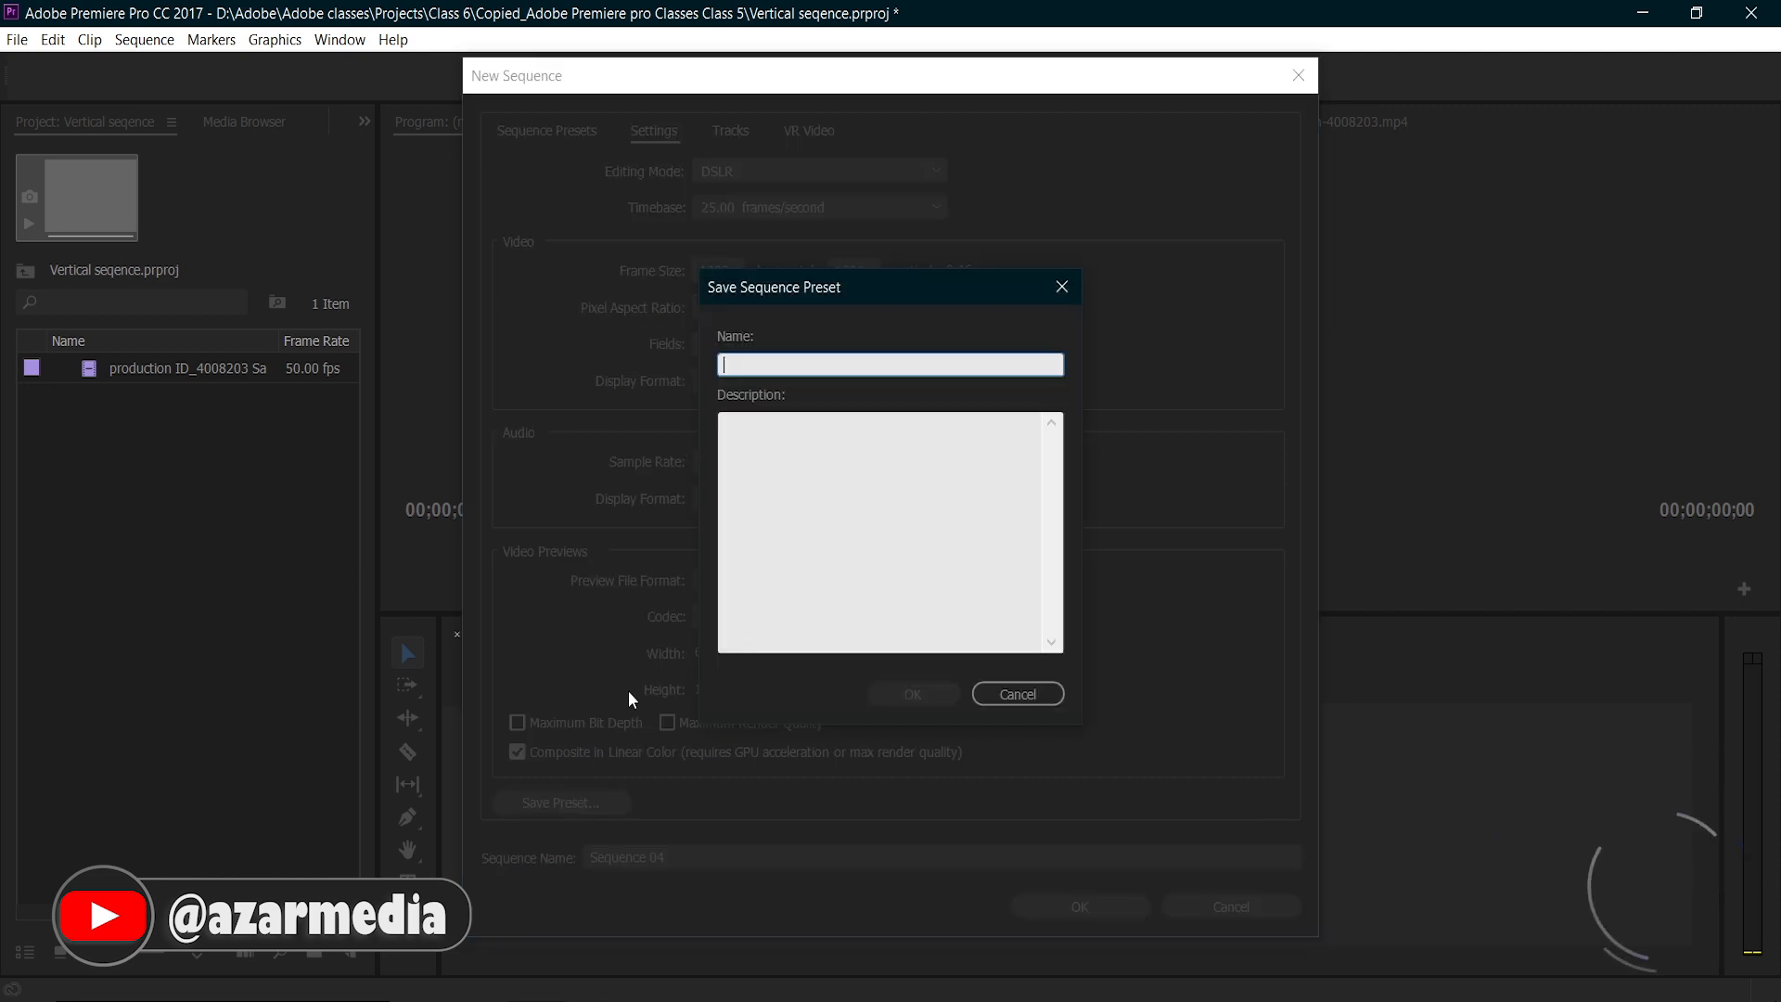
type("Vertical ")
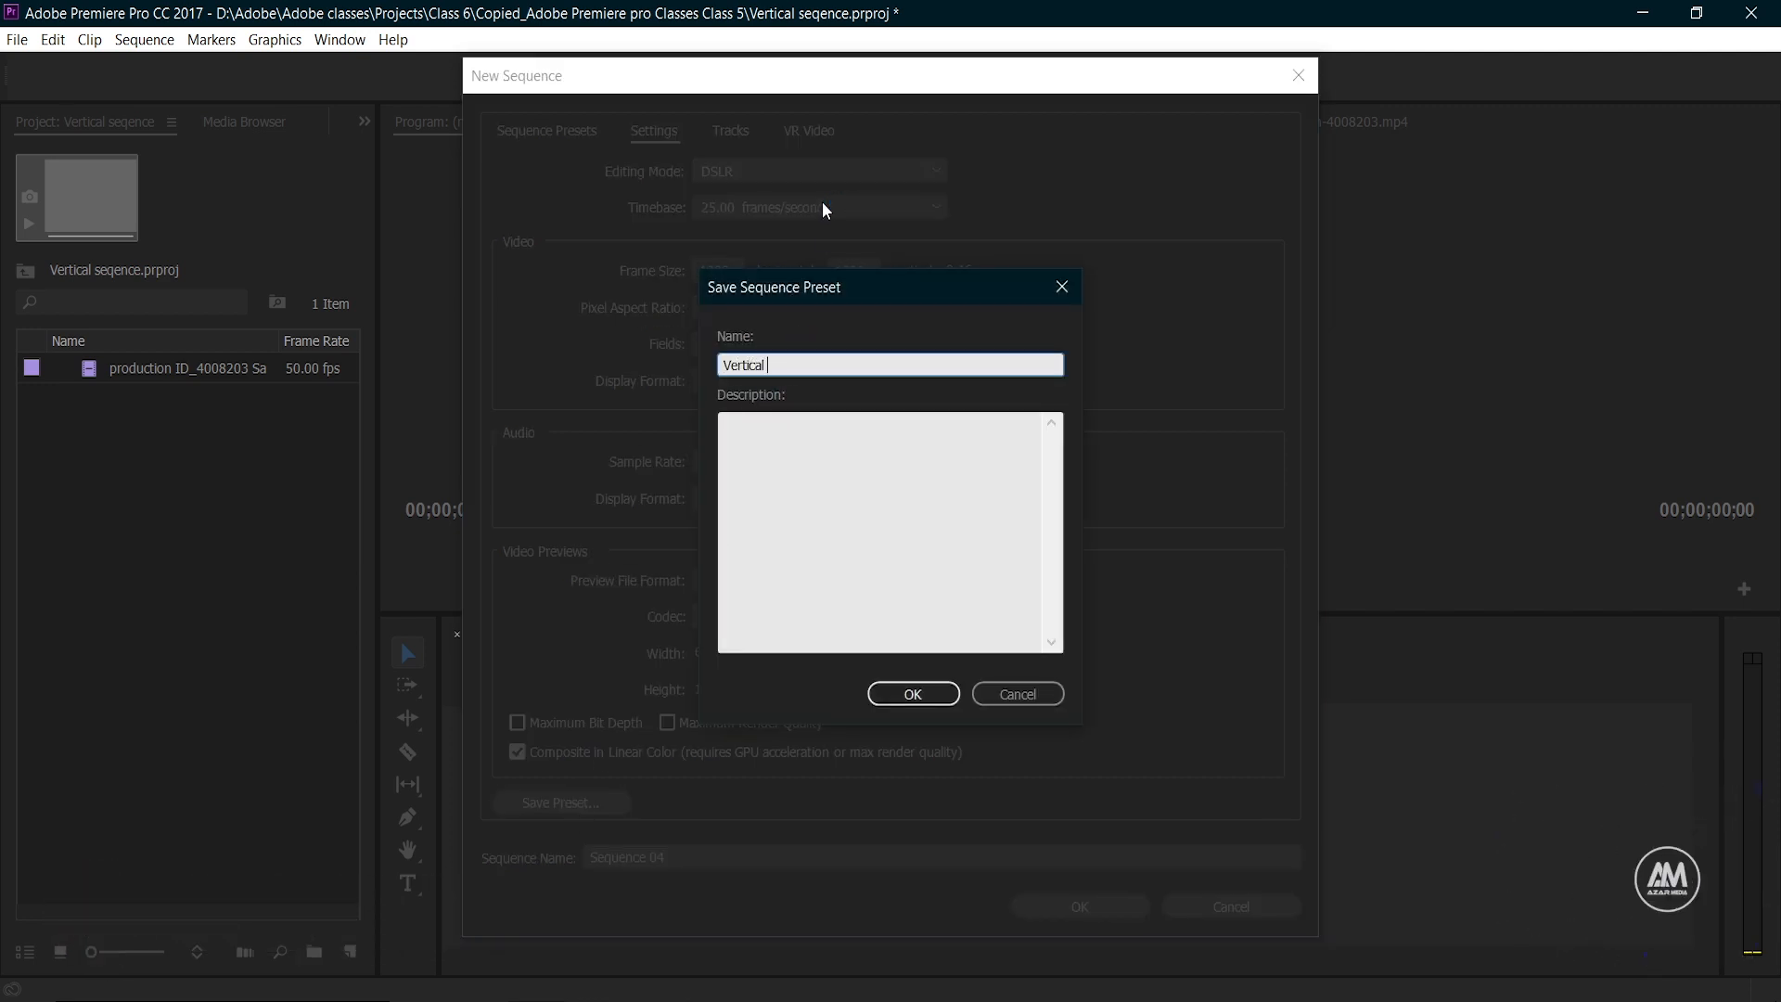
type("Video")
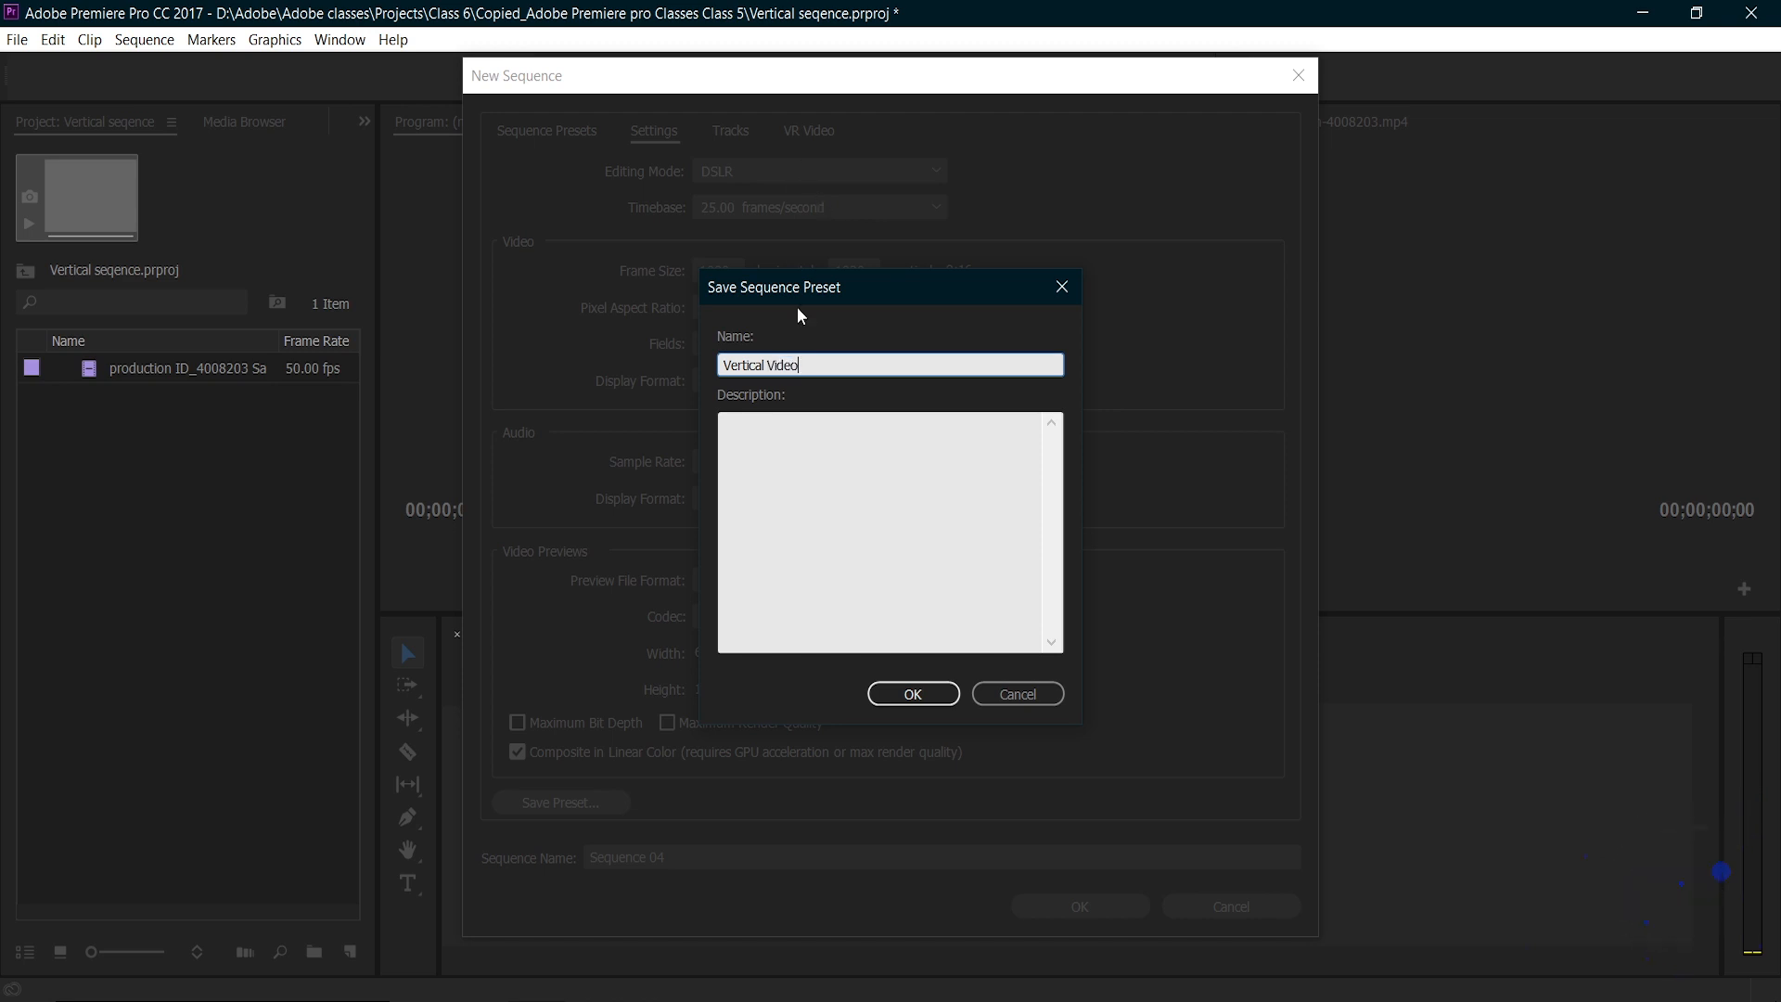
left_click(913, 695)
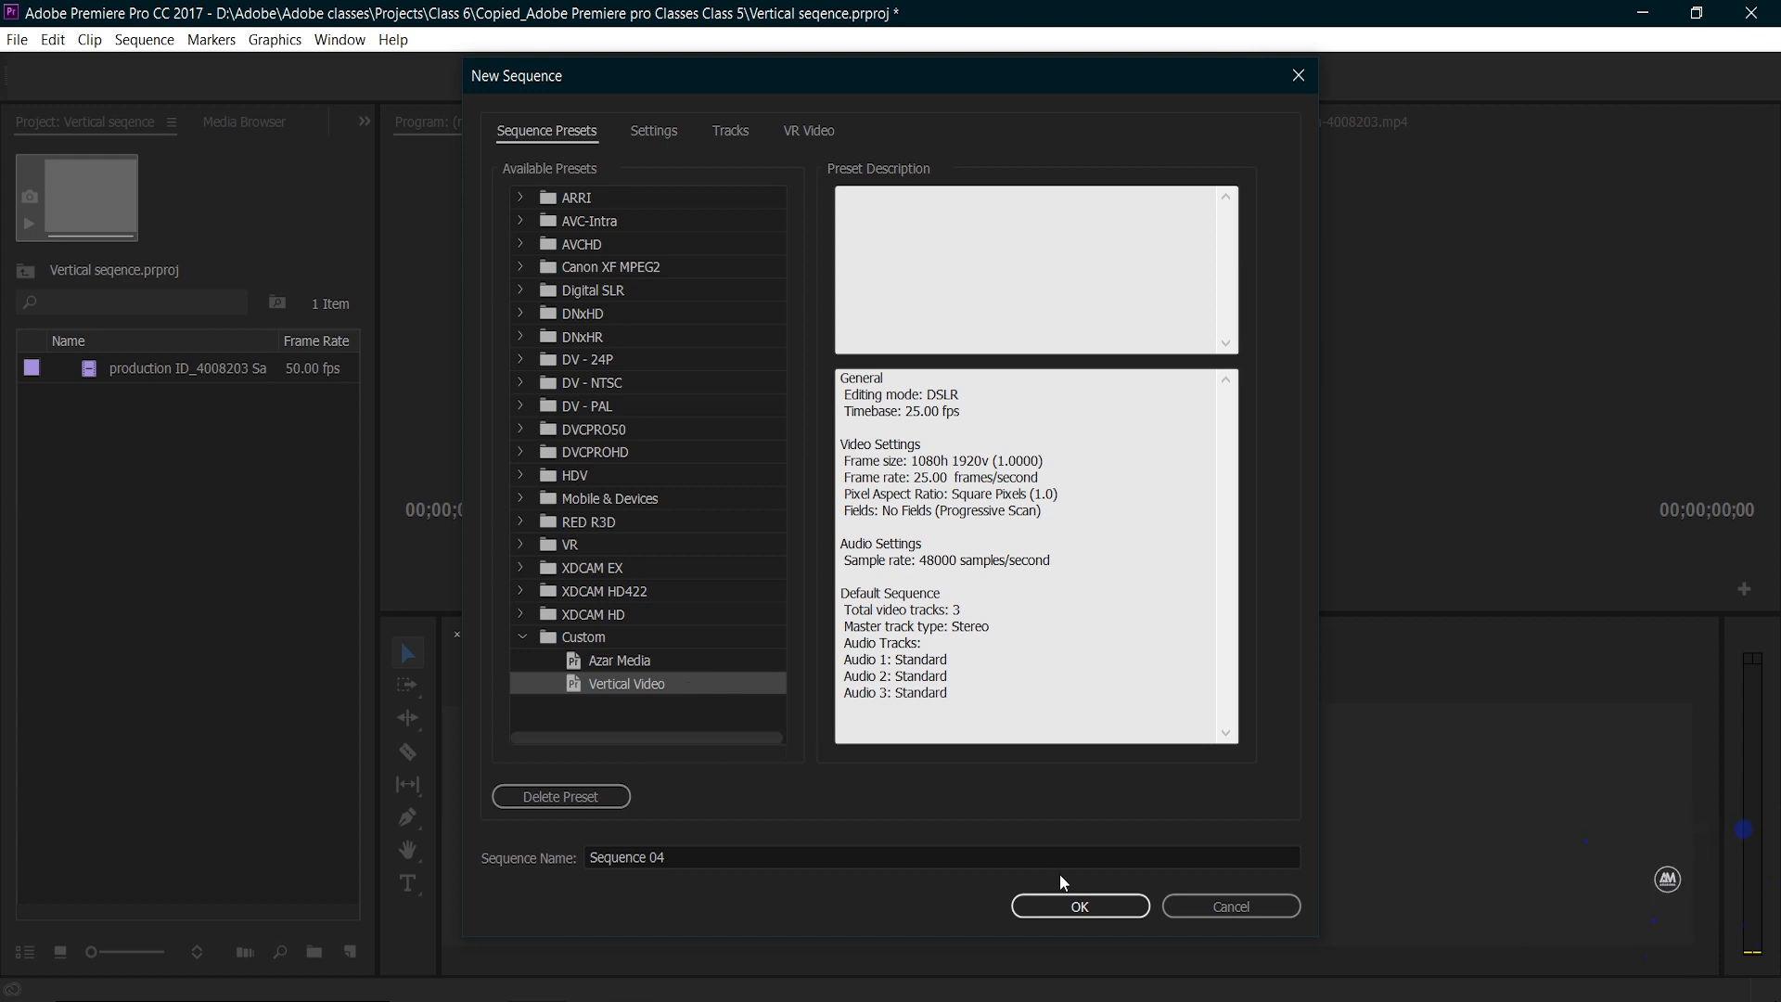
left_click(1081, 912)
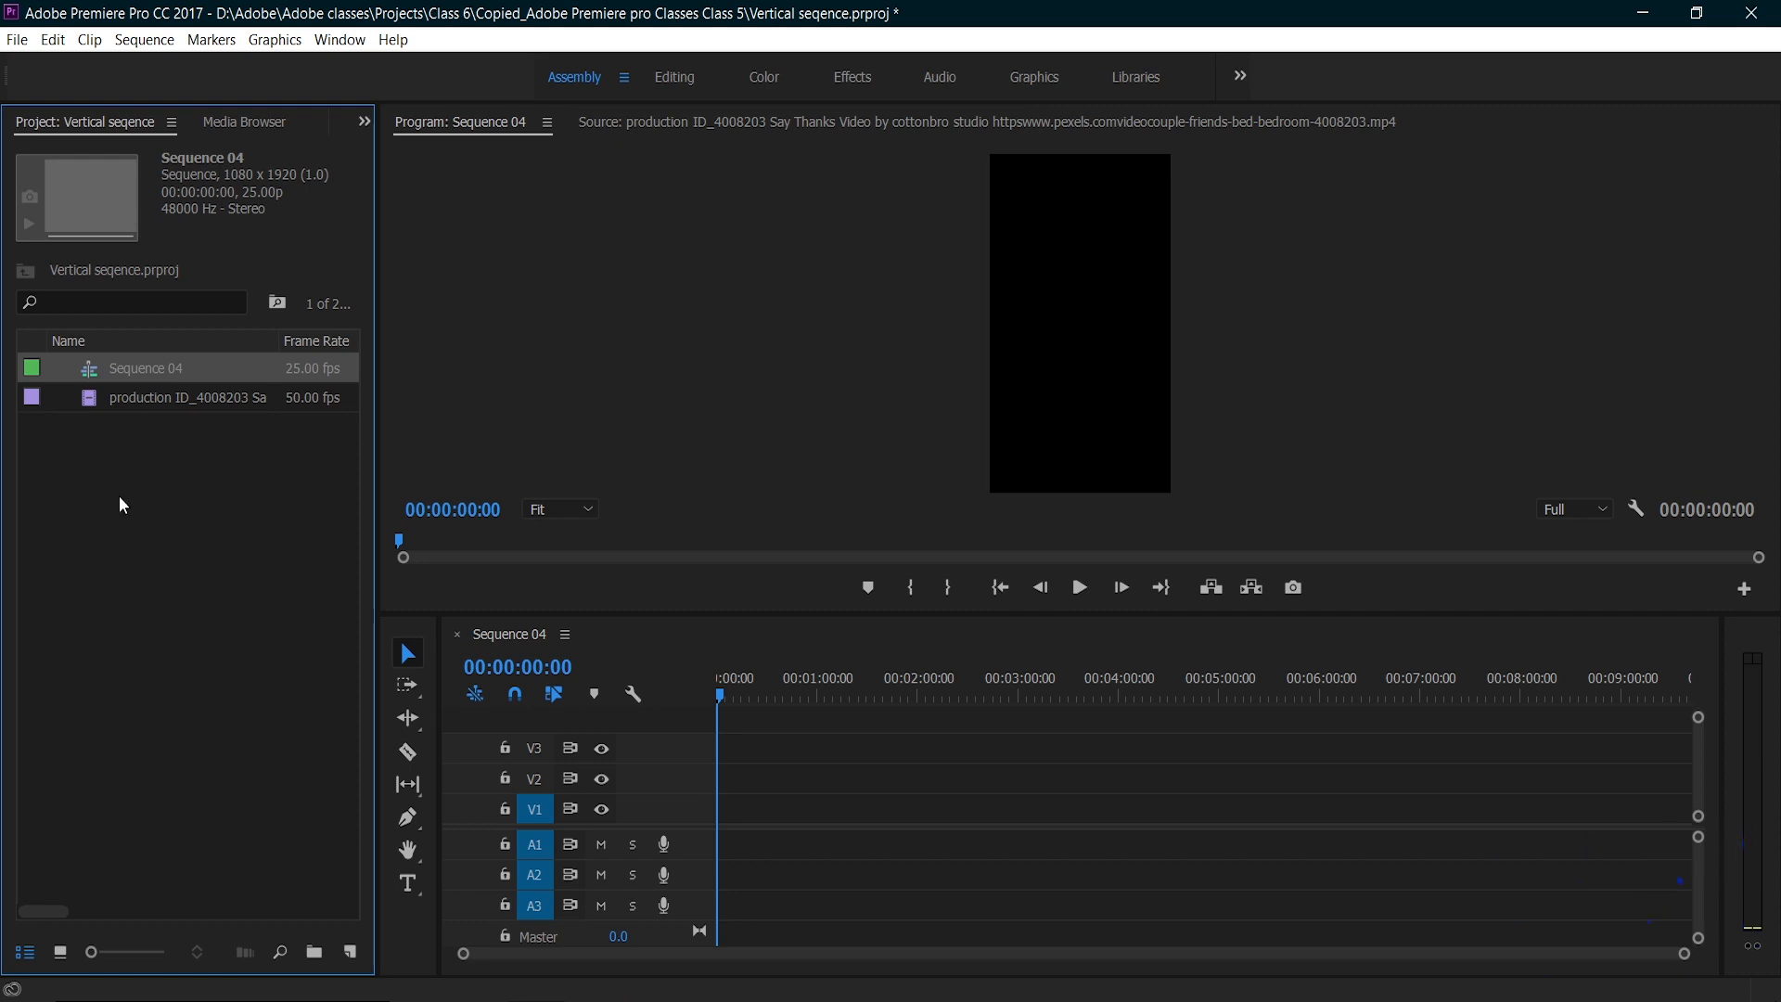
Step: Place the production ID_4008203 clip at the start of track V1, keeping the existing sequence settings, and fit the frame in the program monitor
left_click_drag(91, 397, 724, 824)
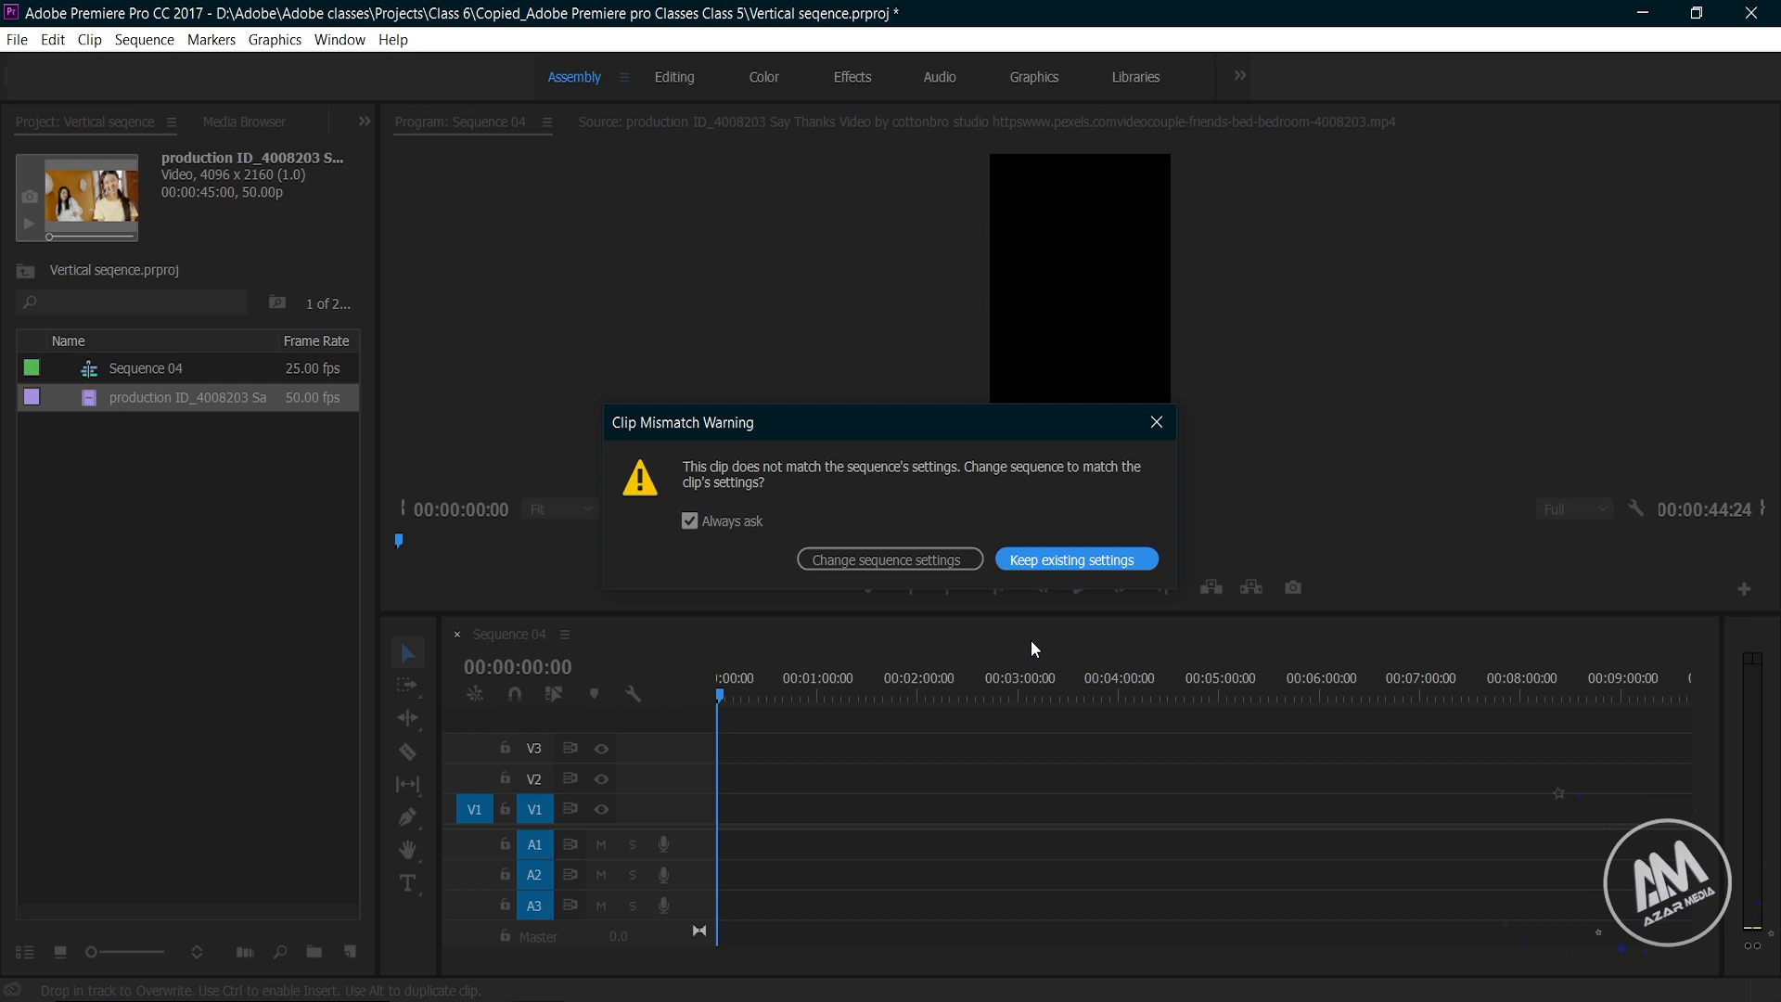
left_click(1054, 556)
left_click(571, 511)
left_click(584, 557)
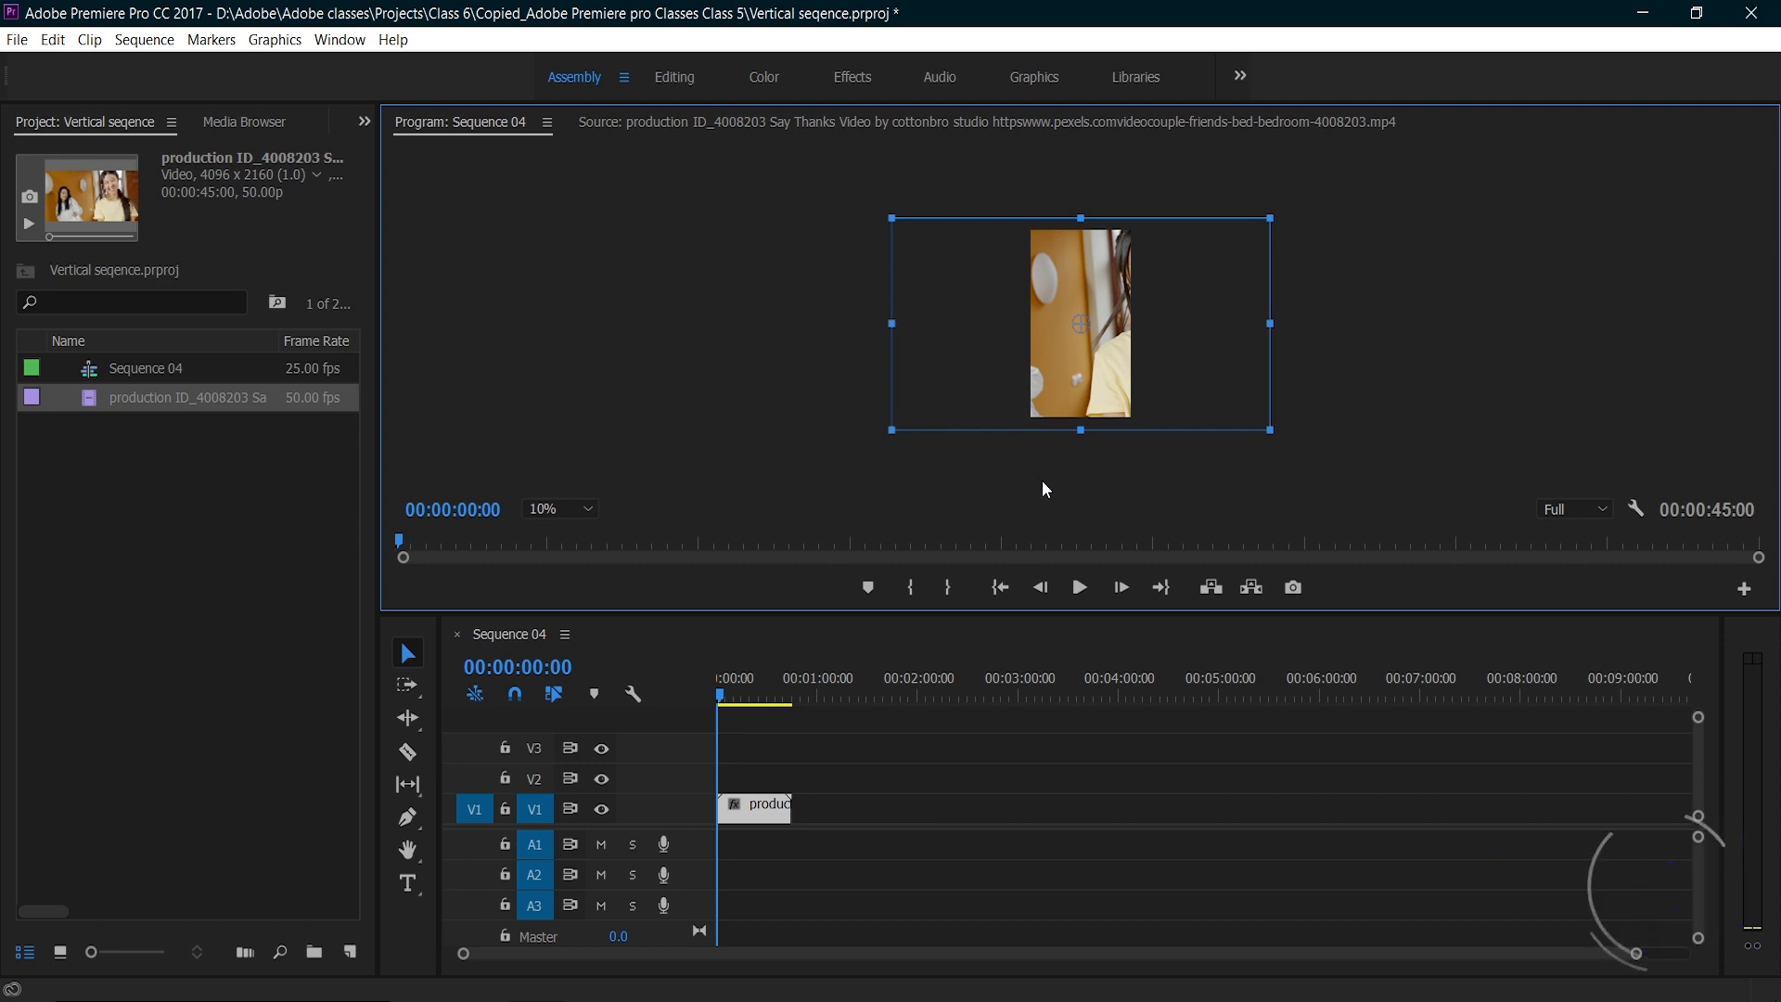
left_click(582, 510)
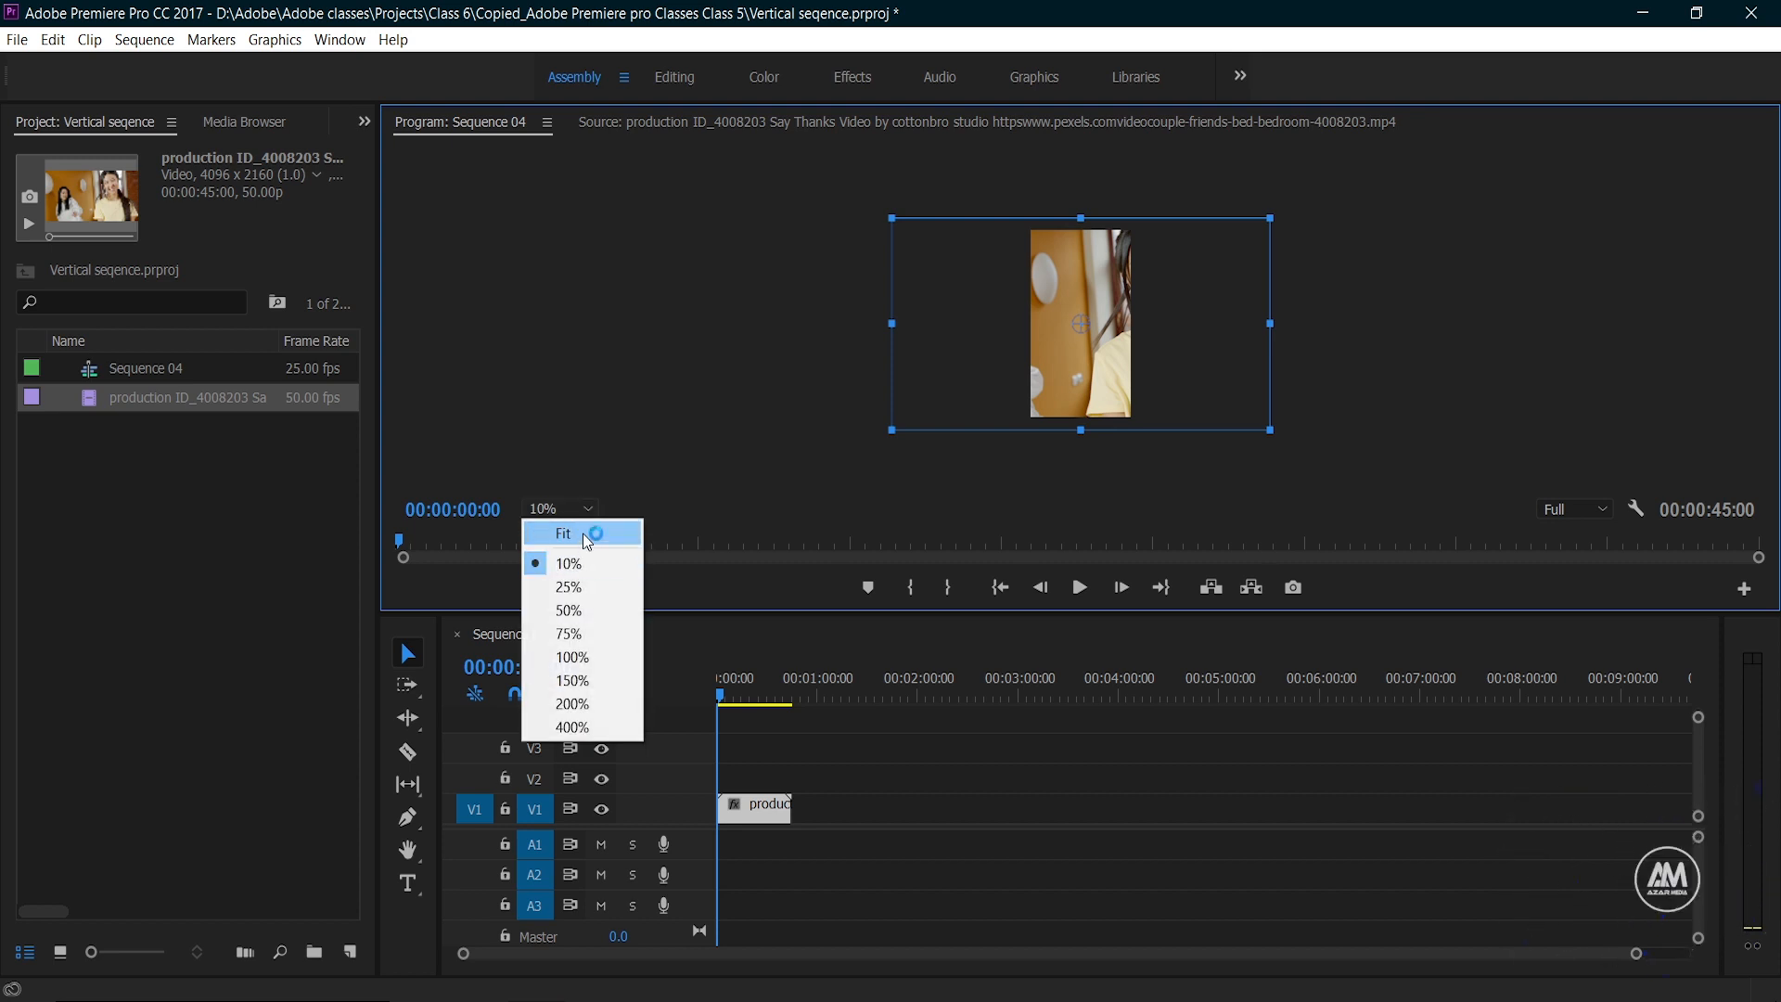
left_click(587, 538)
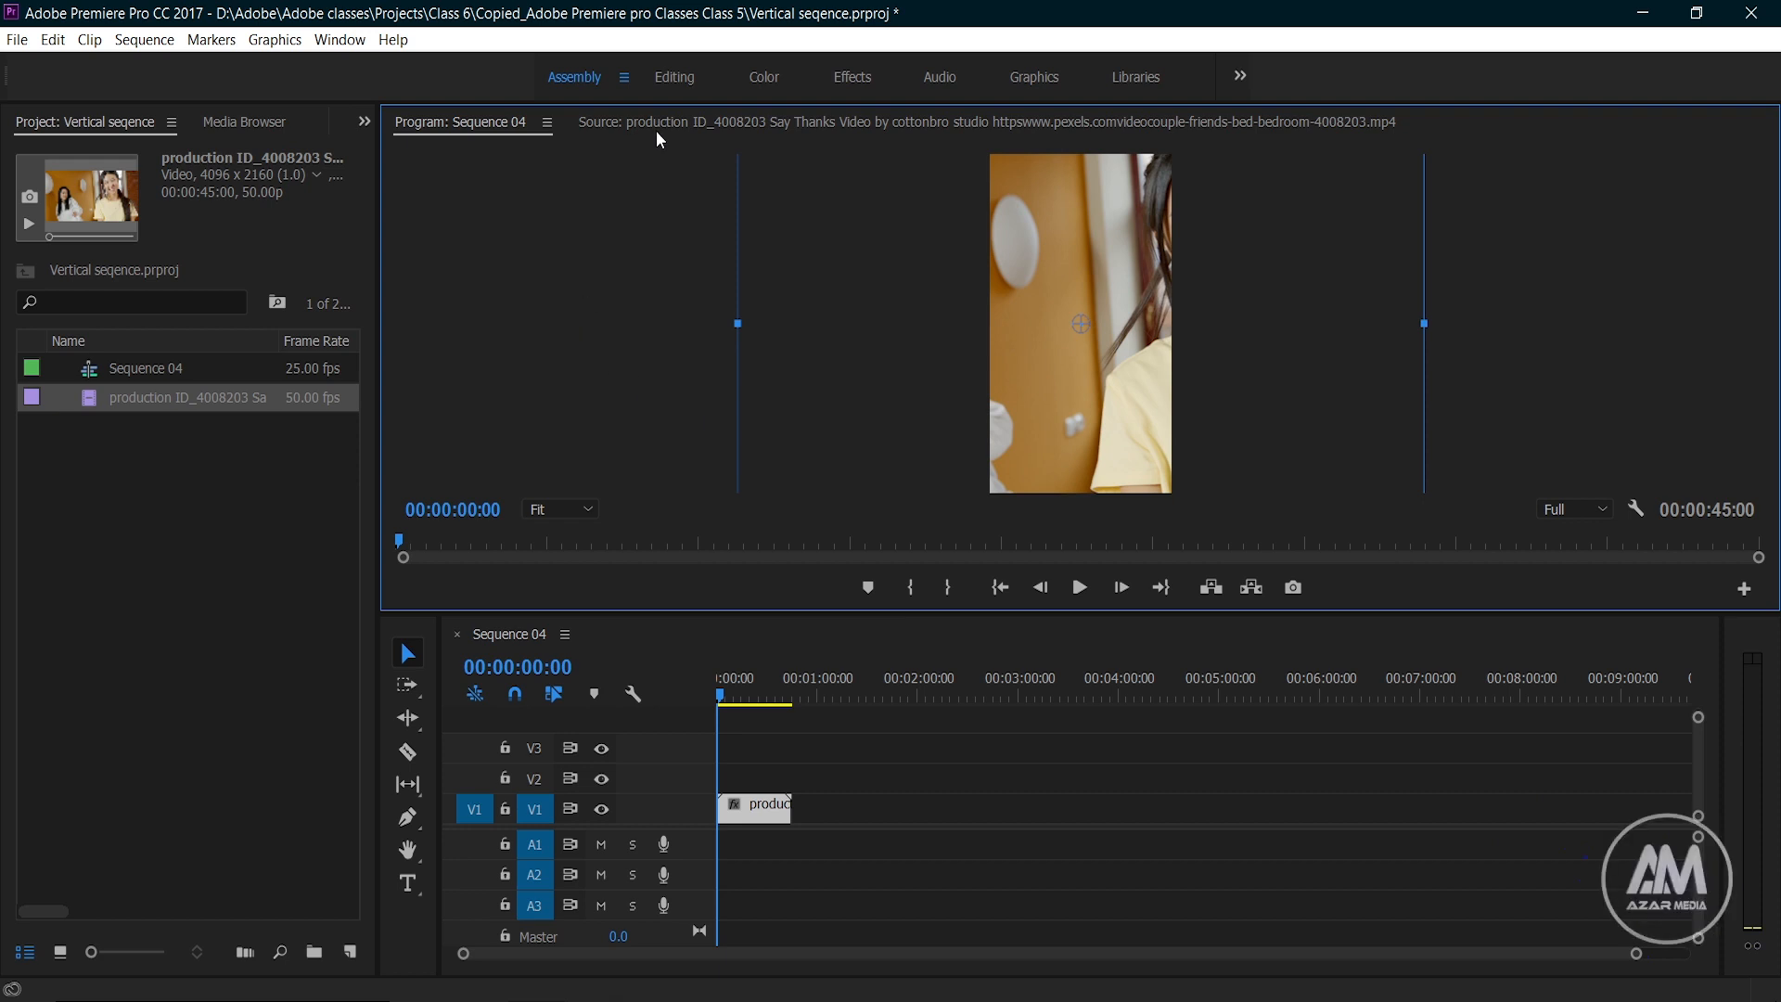
Step: Switch to the Effects workspace, scale the clip down to 26 and preview it
left_click(846, 78)
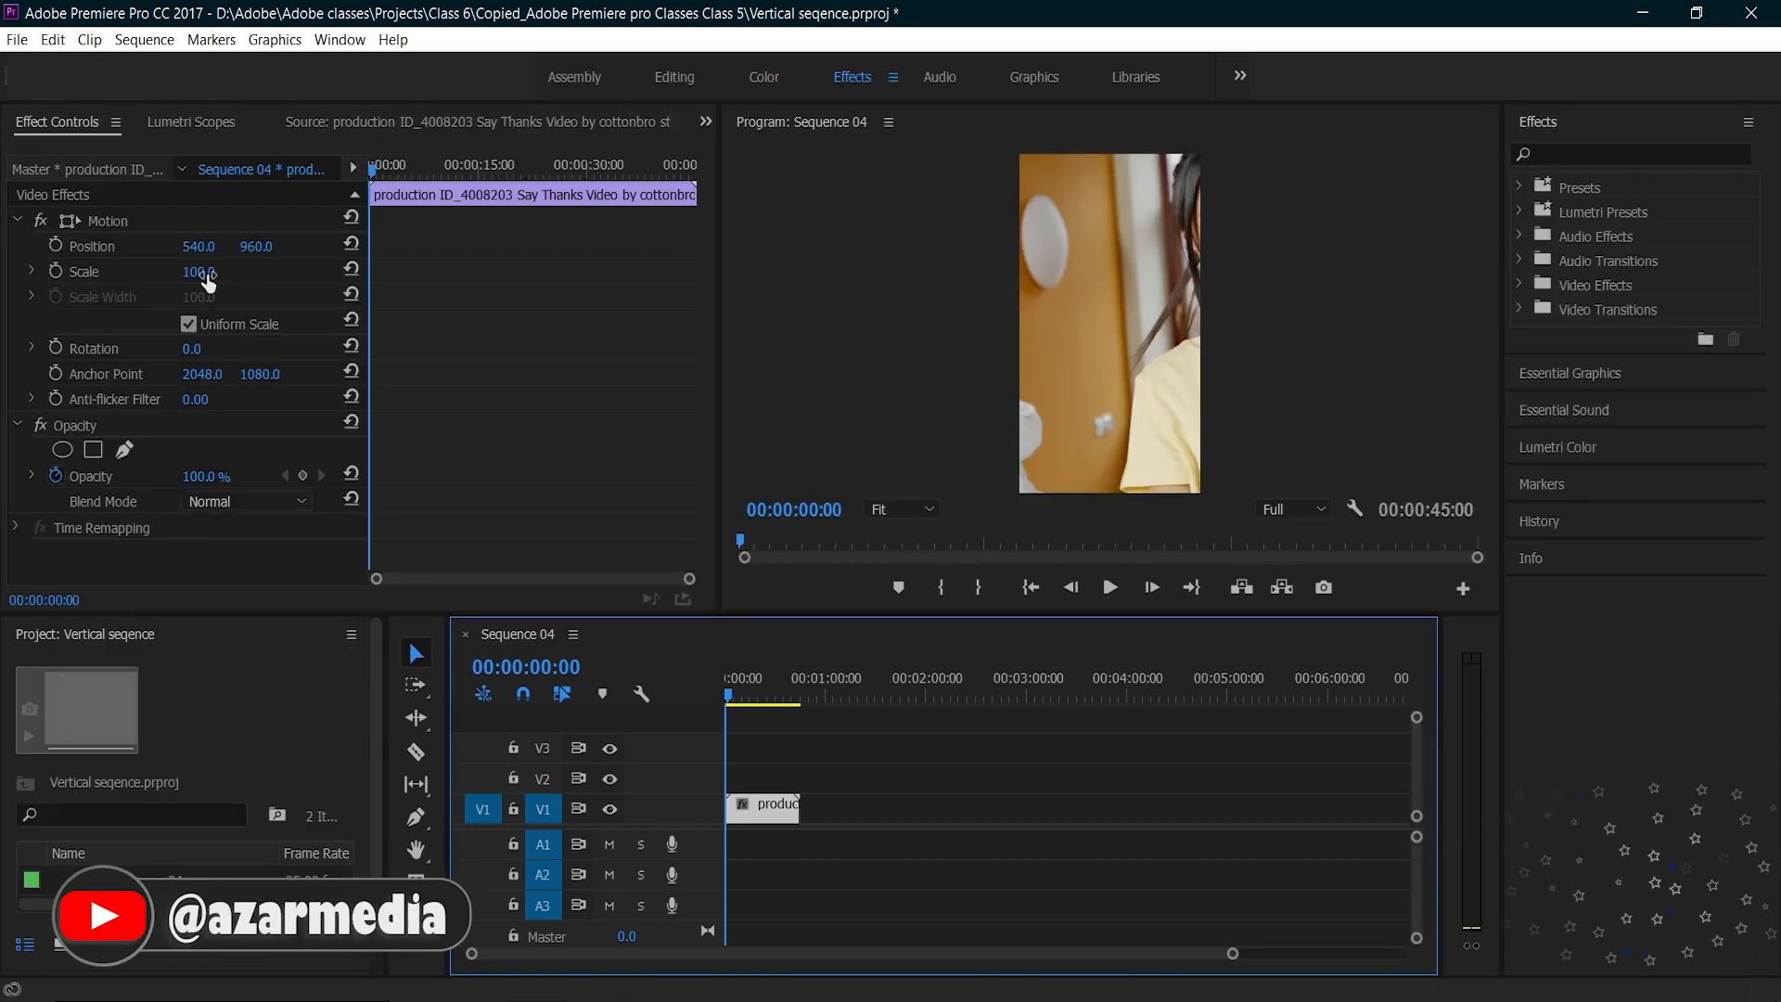
left_click_drag(206, 278, 137, 279)
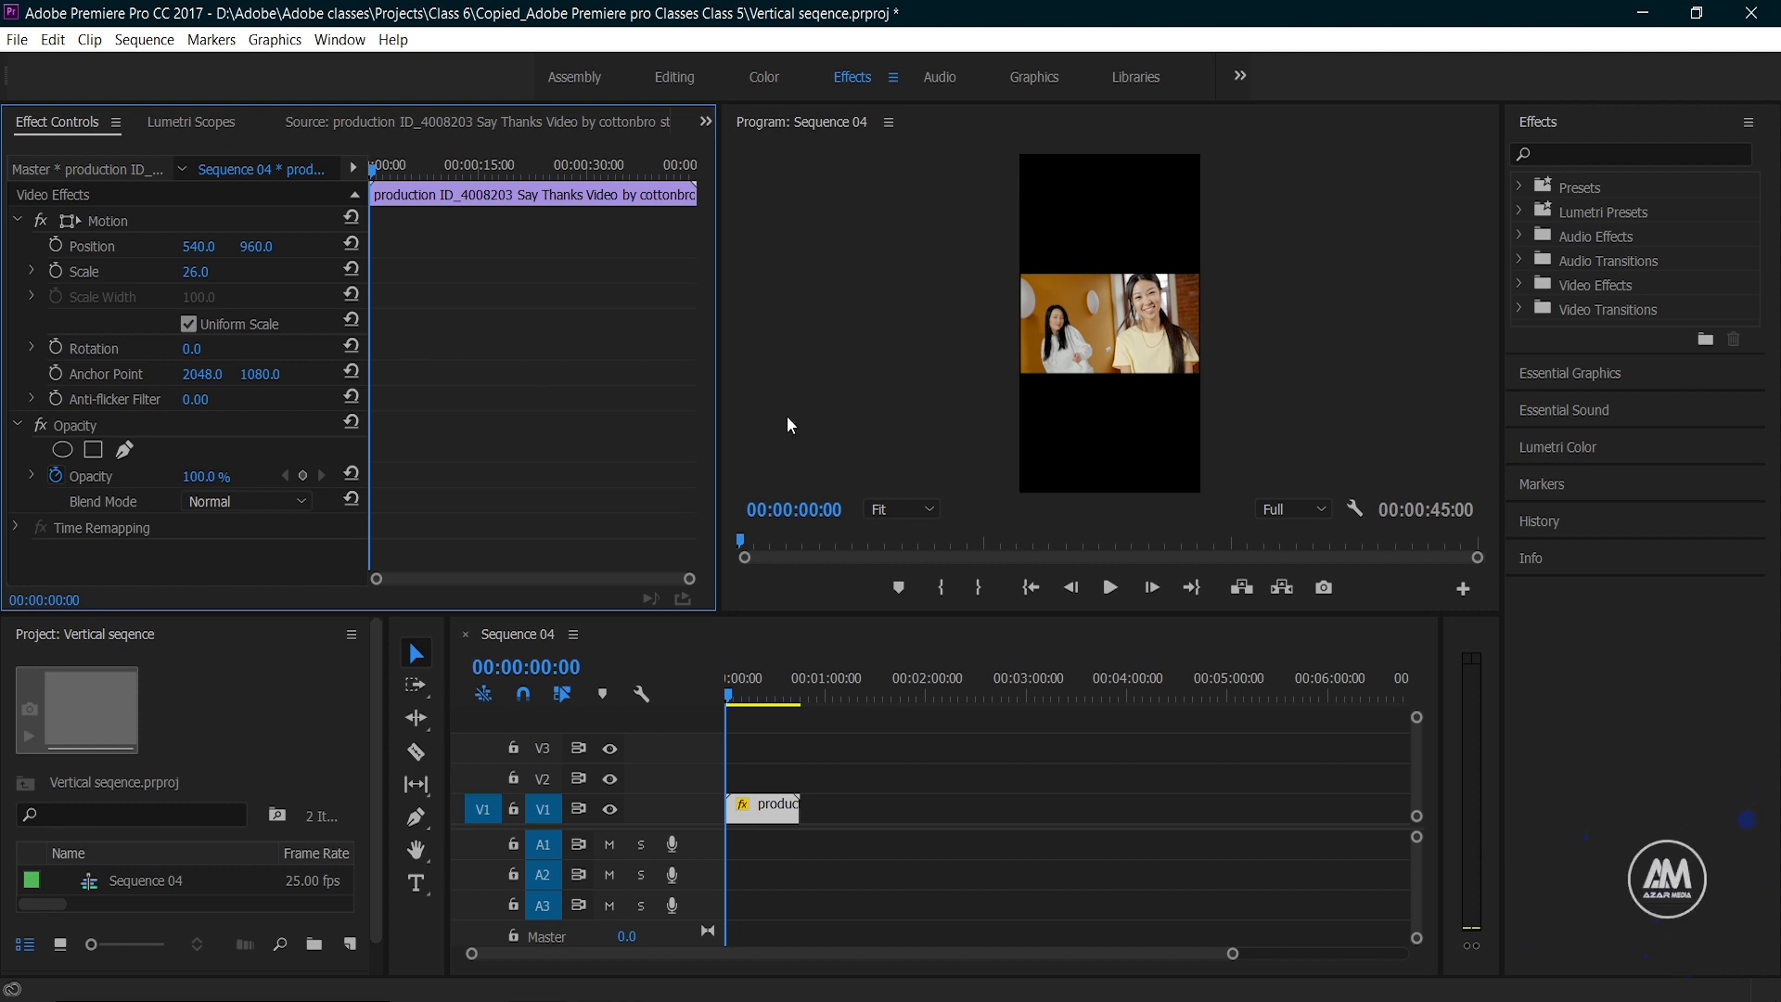
left_click(1112, 593)
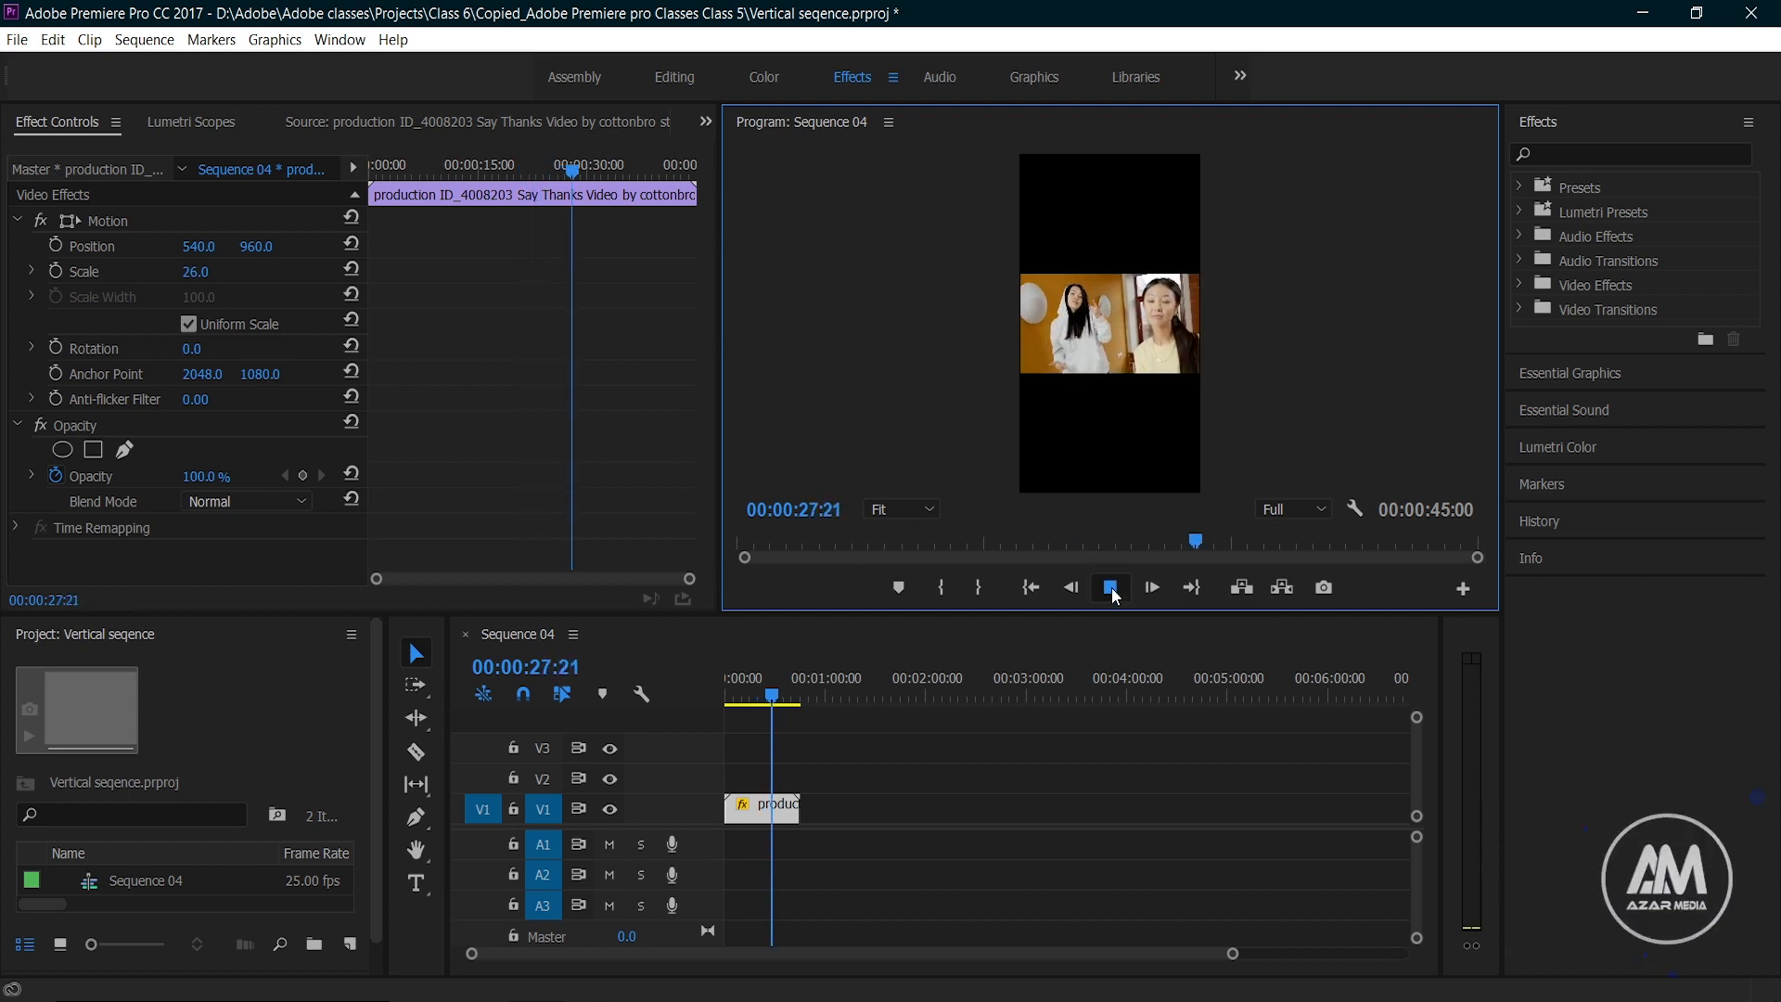
left_click(1111, 587)
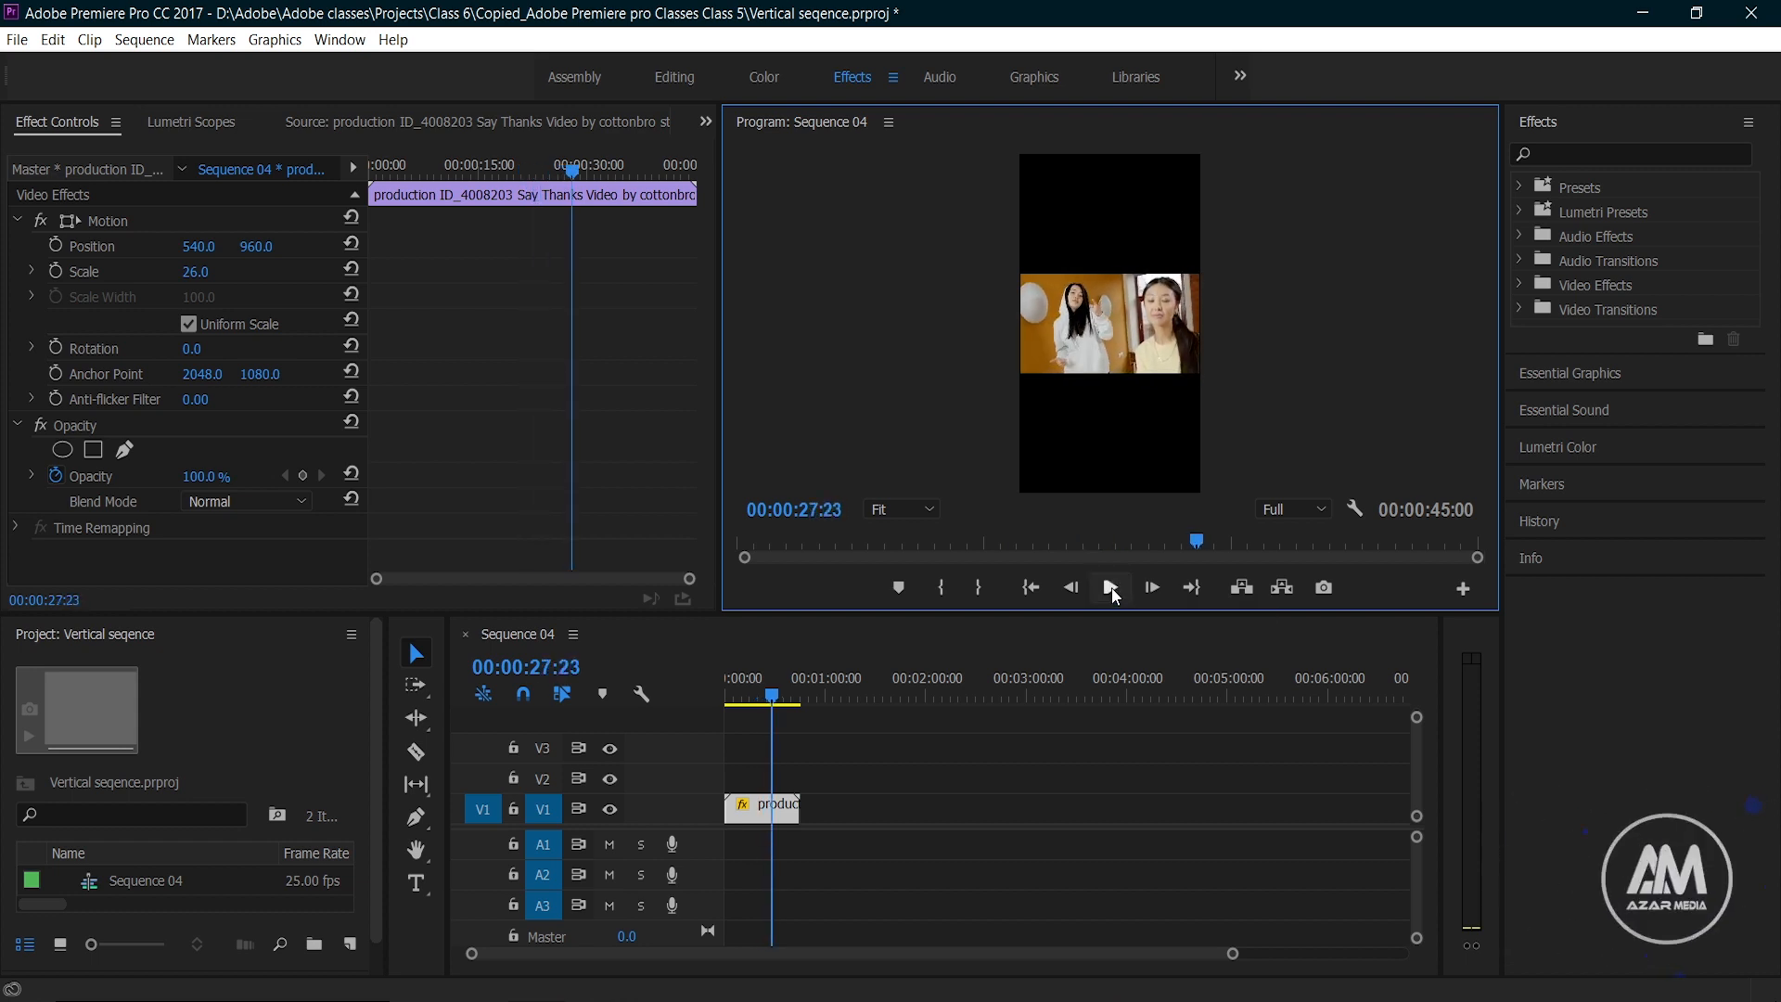
Step: Scale the clip to 89, reposition it to -736, 961 to frame the woman in yellow, and preview the framing
left_click_drag(196, 283, 242, 247)
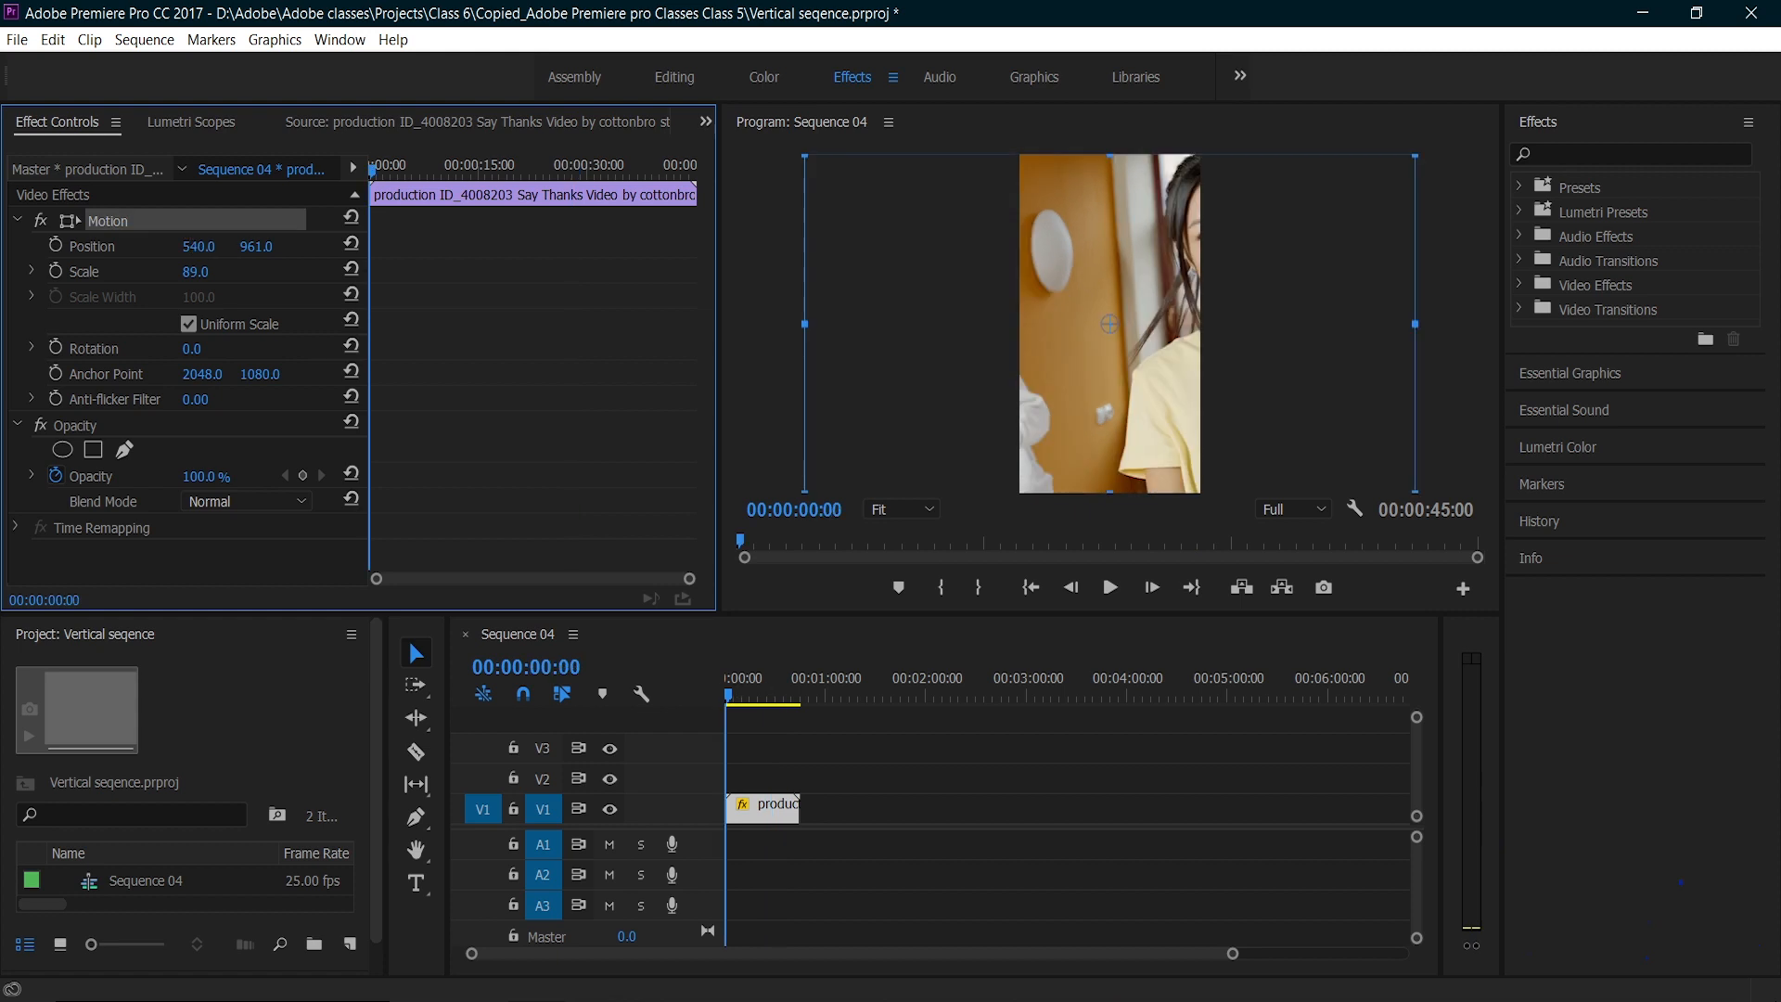
left_click_drag(1106, 409, 931, 409)
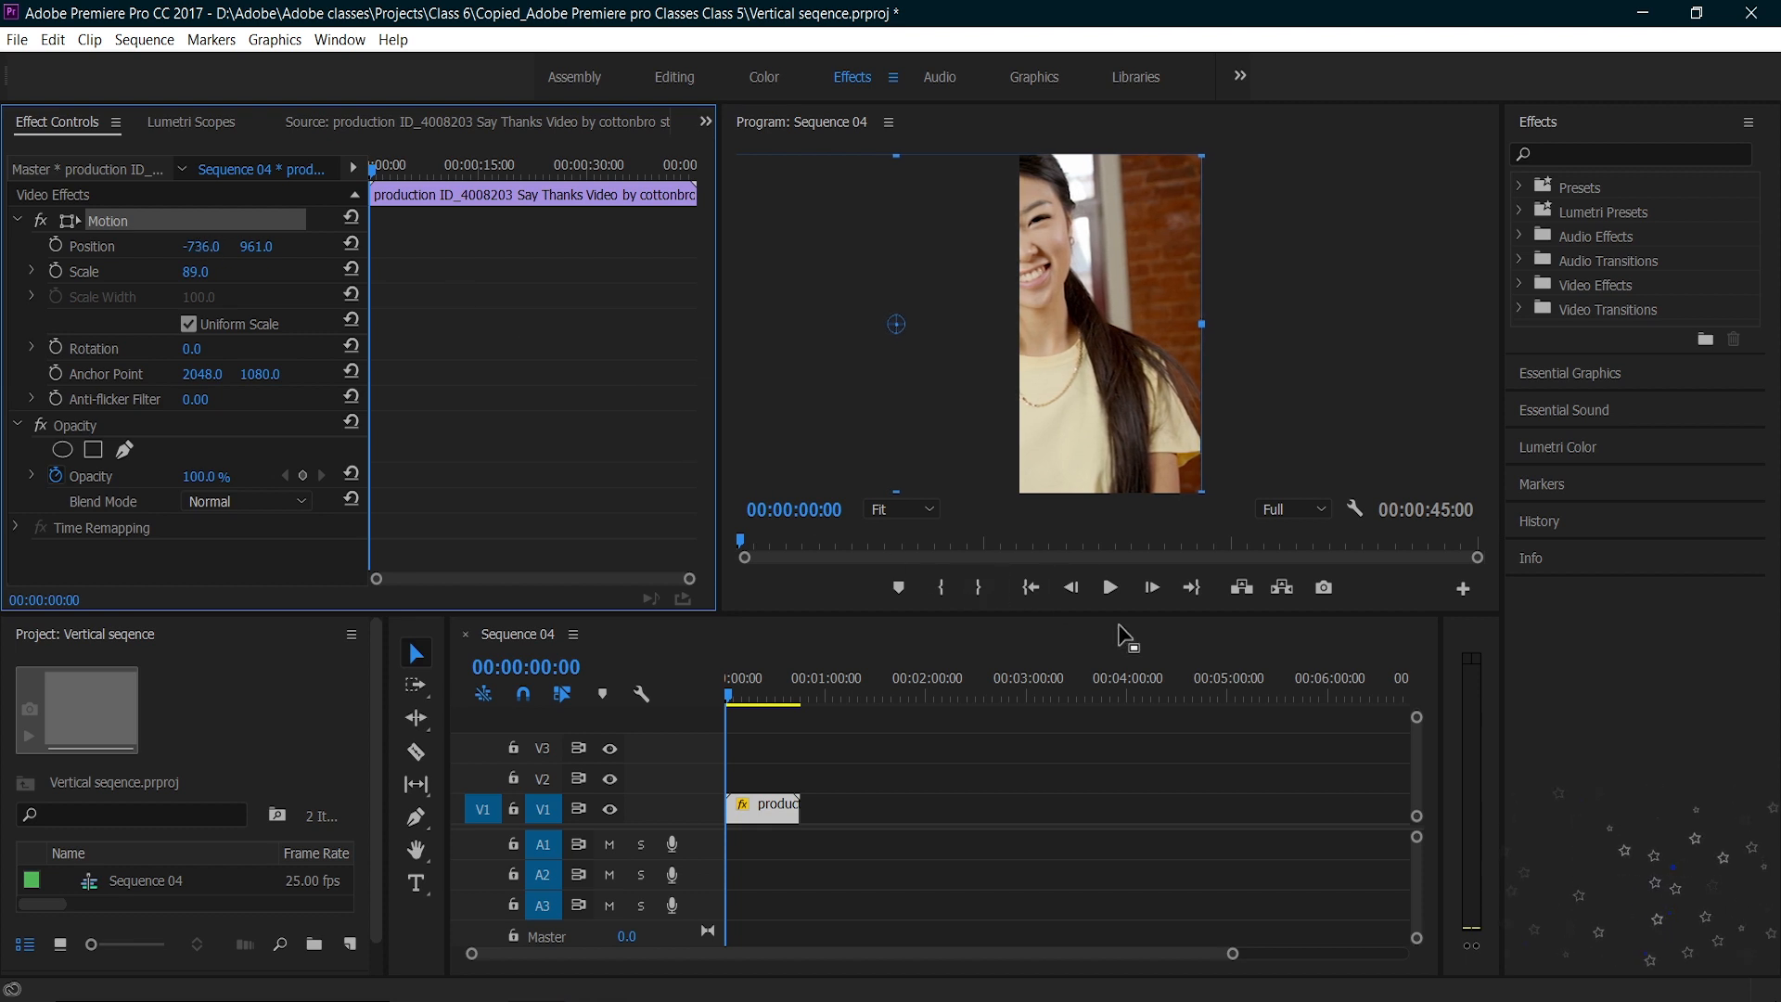
left_click(1110, 587)
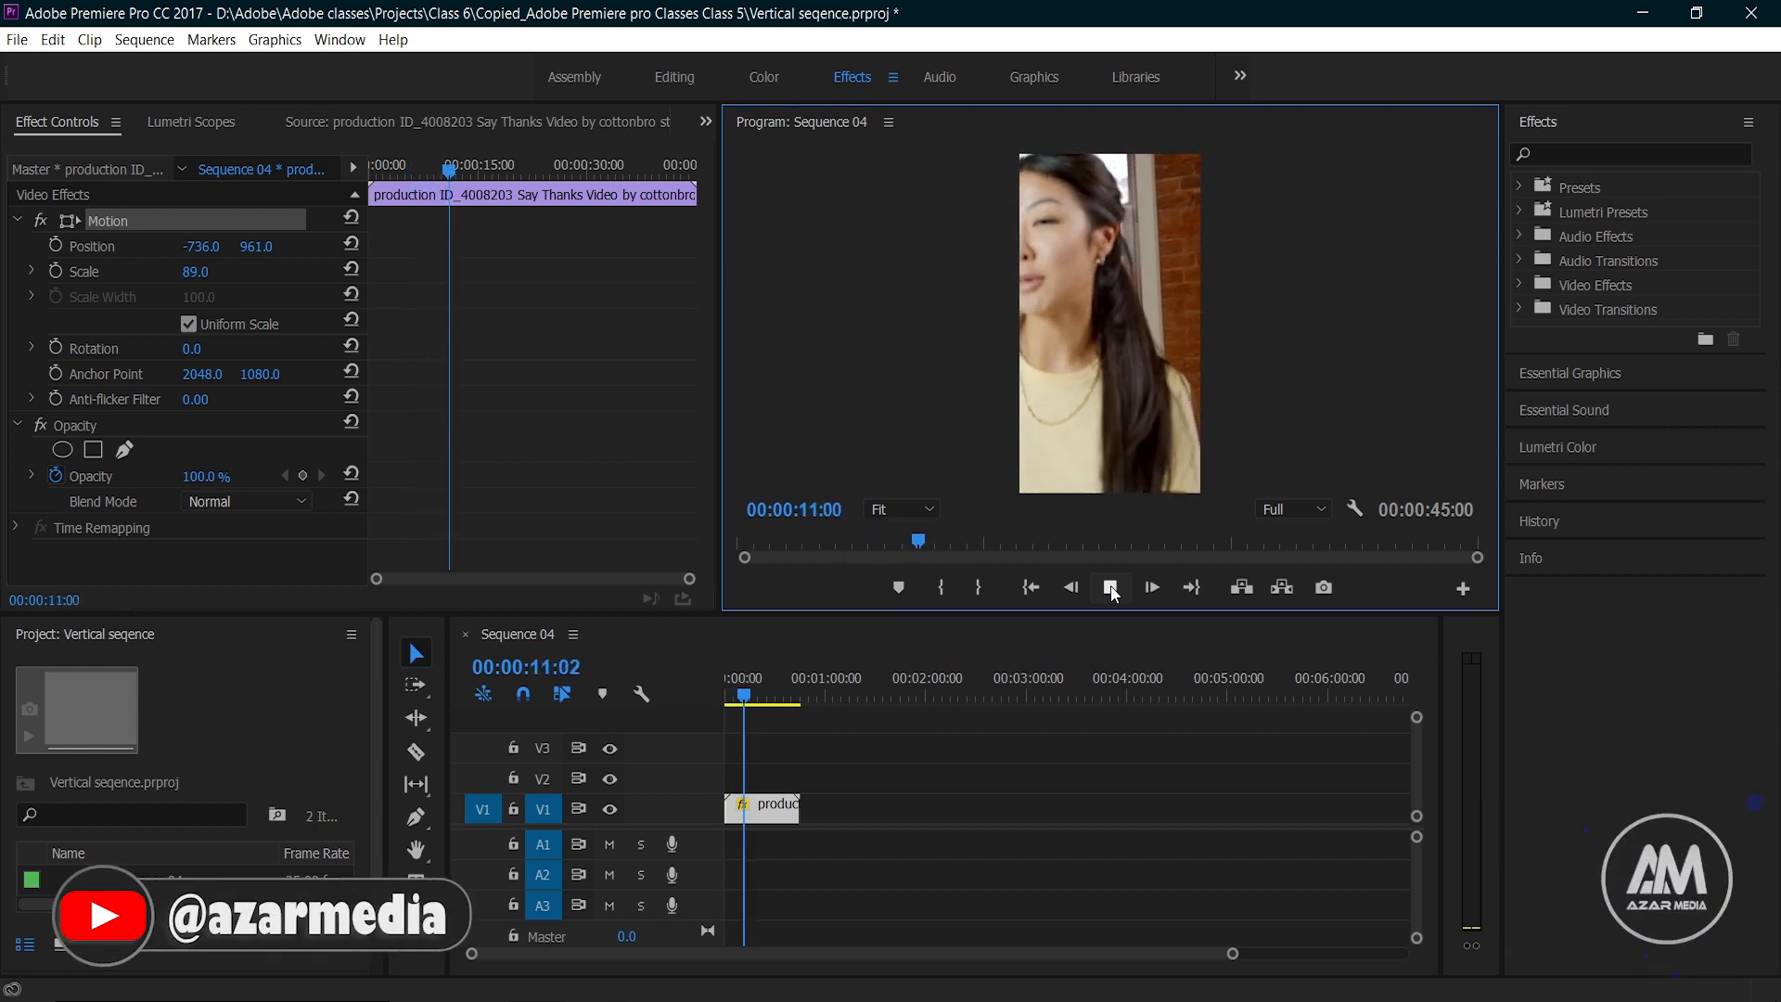
left_click(1110, 587)
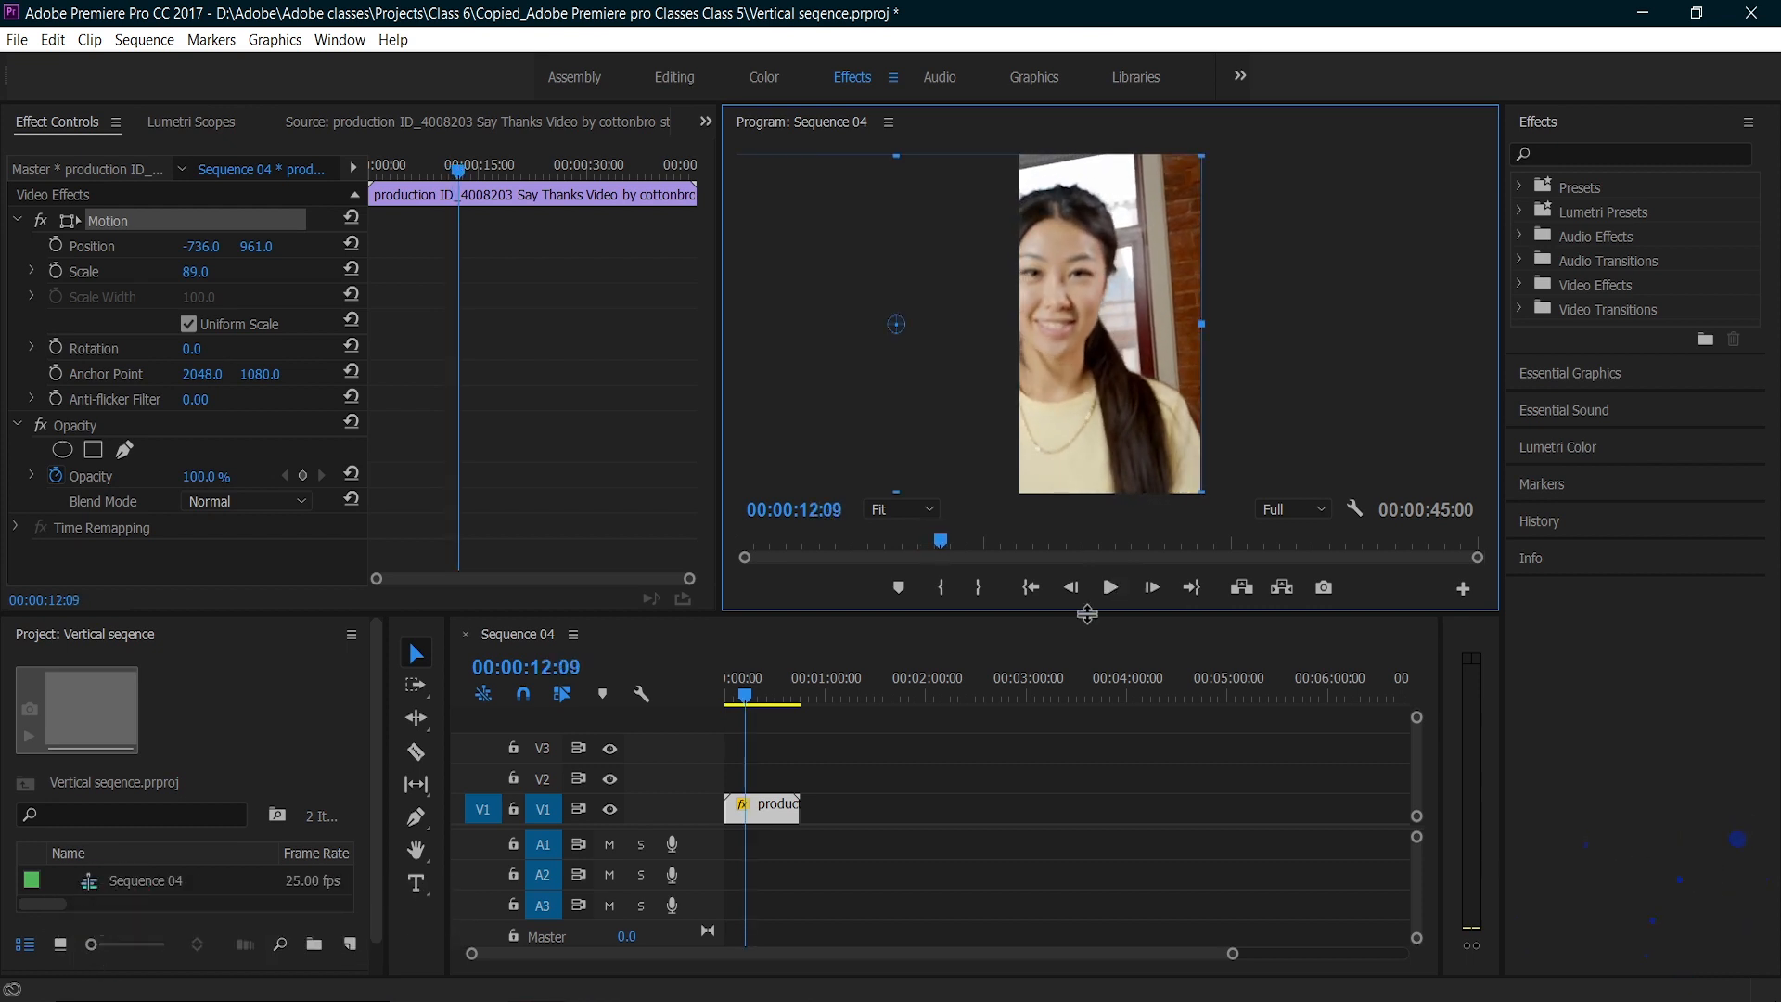
Step: Enable Position keyframing at the clip's start and keyframe the horizontal position over the opening seconds to follow the woman in yellow
left_click(669, 687)
key("Home")
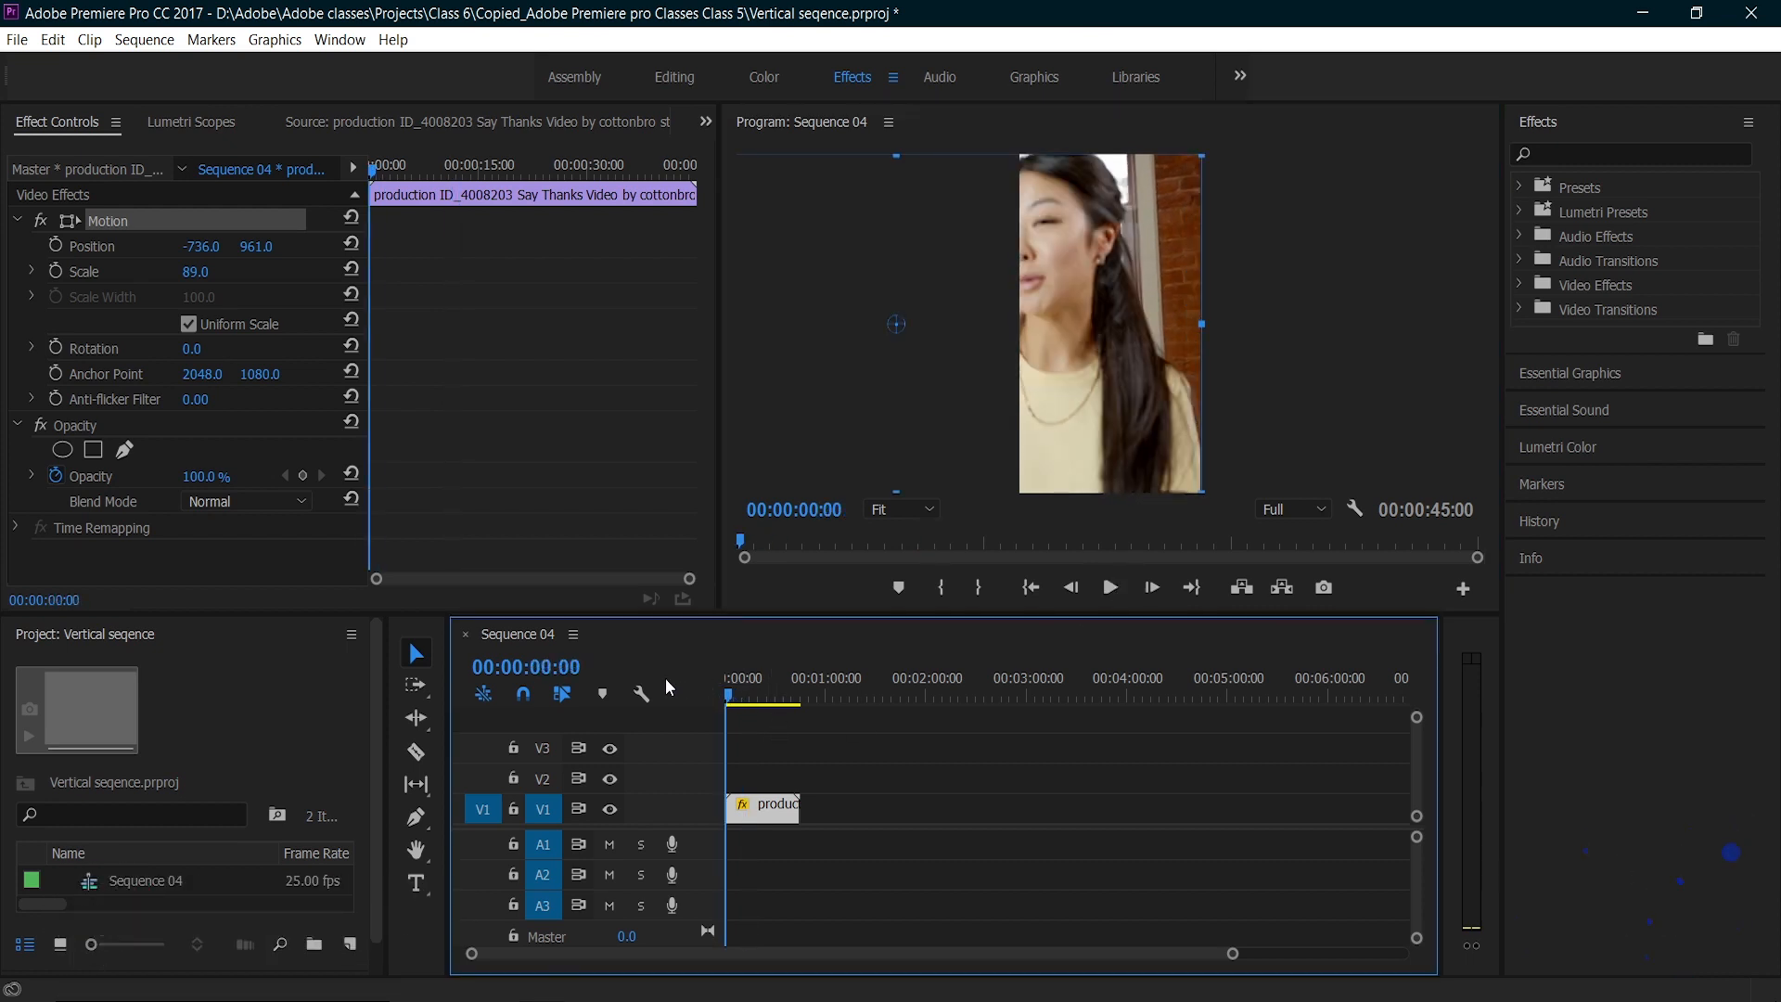
left_click(55, 245)
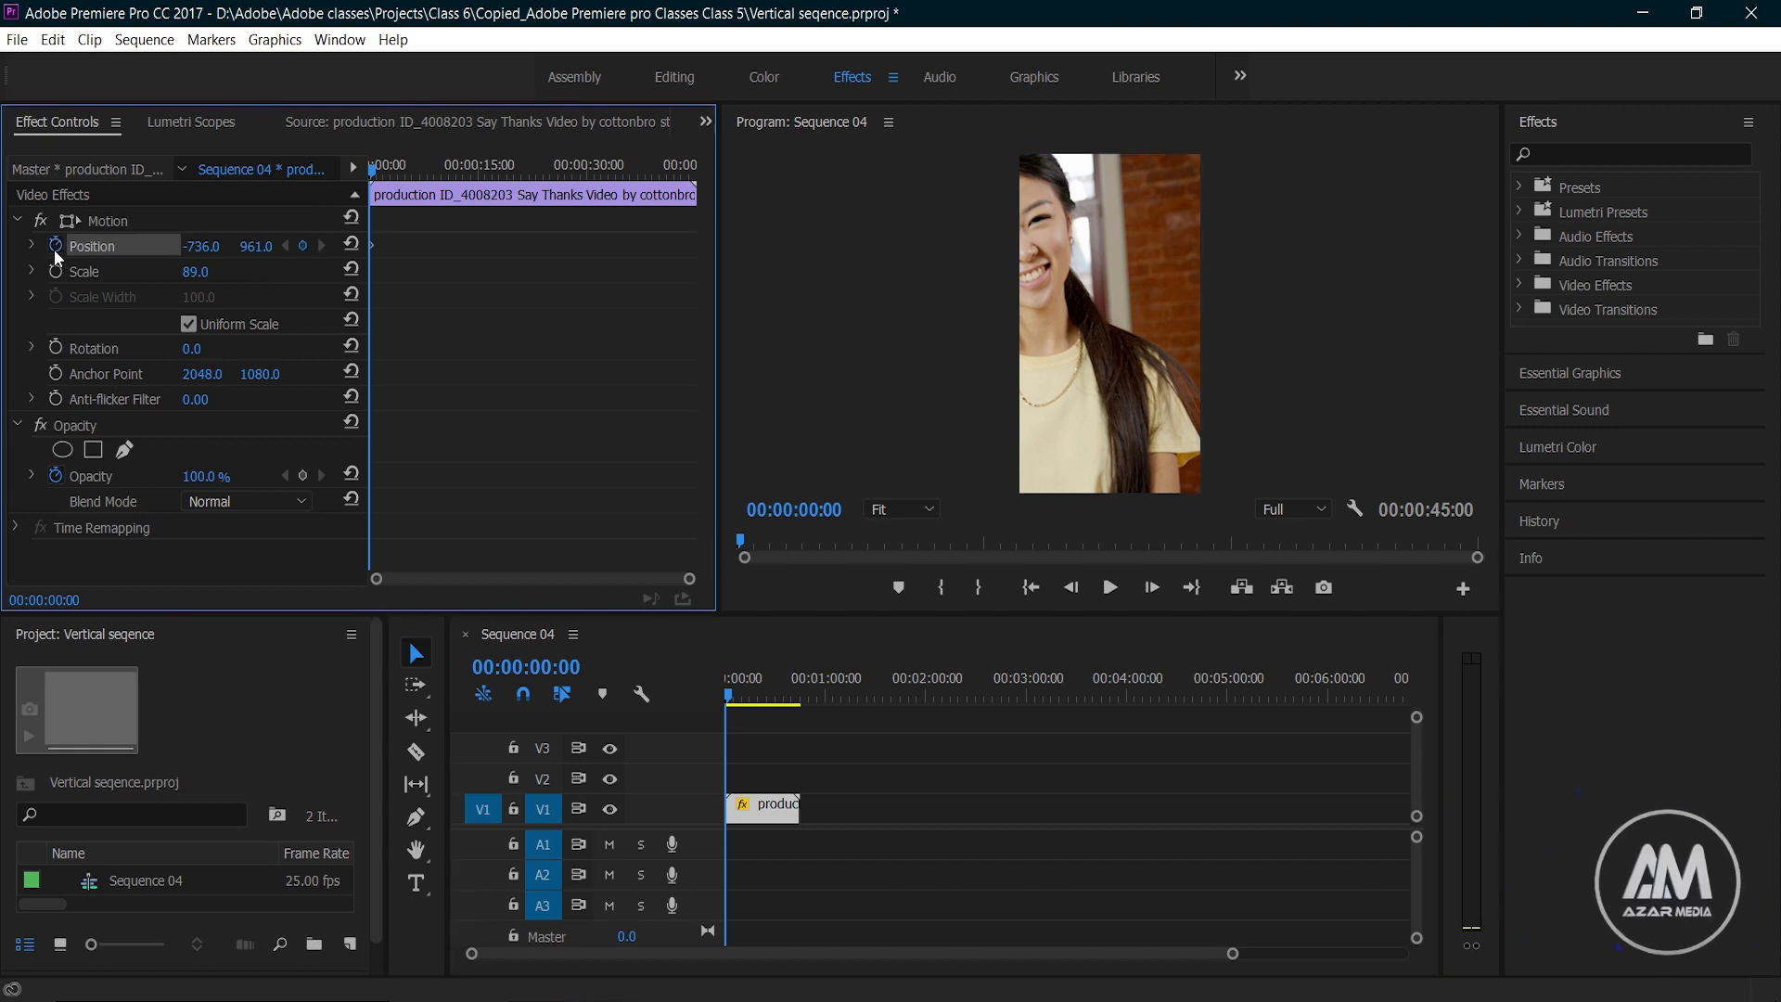
key("shift+Right")
key("shift+Right")
key("shift+Right")
key("shift+Right")
key("shift+Right")
key("shift+Right")
key("shift+Right")
key("shift+Right")
key("shift+Right")
key("shift+Right")
key("shift+Right")
key("shift+Right")
key("shift+Right")
key("shift+Left")
left_click_drag(201, 247, 557, 246)
key("space")
Step: Continue through the rest of the clip, adding horizontal Position keyframes wherever the woman drifts out of the vertical frame
key("space")
key("space")
key("space")
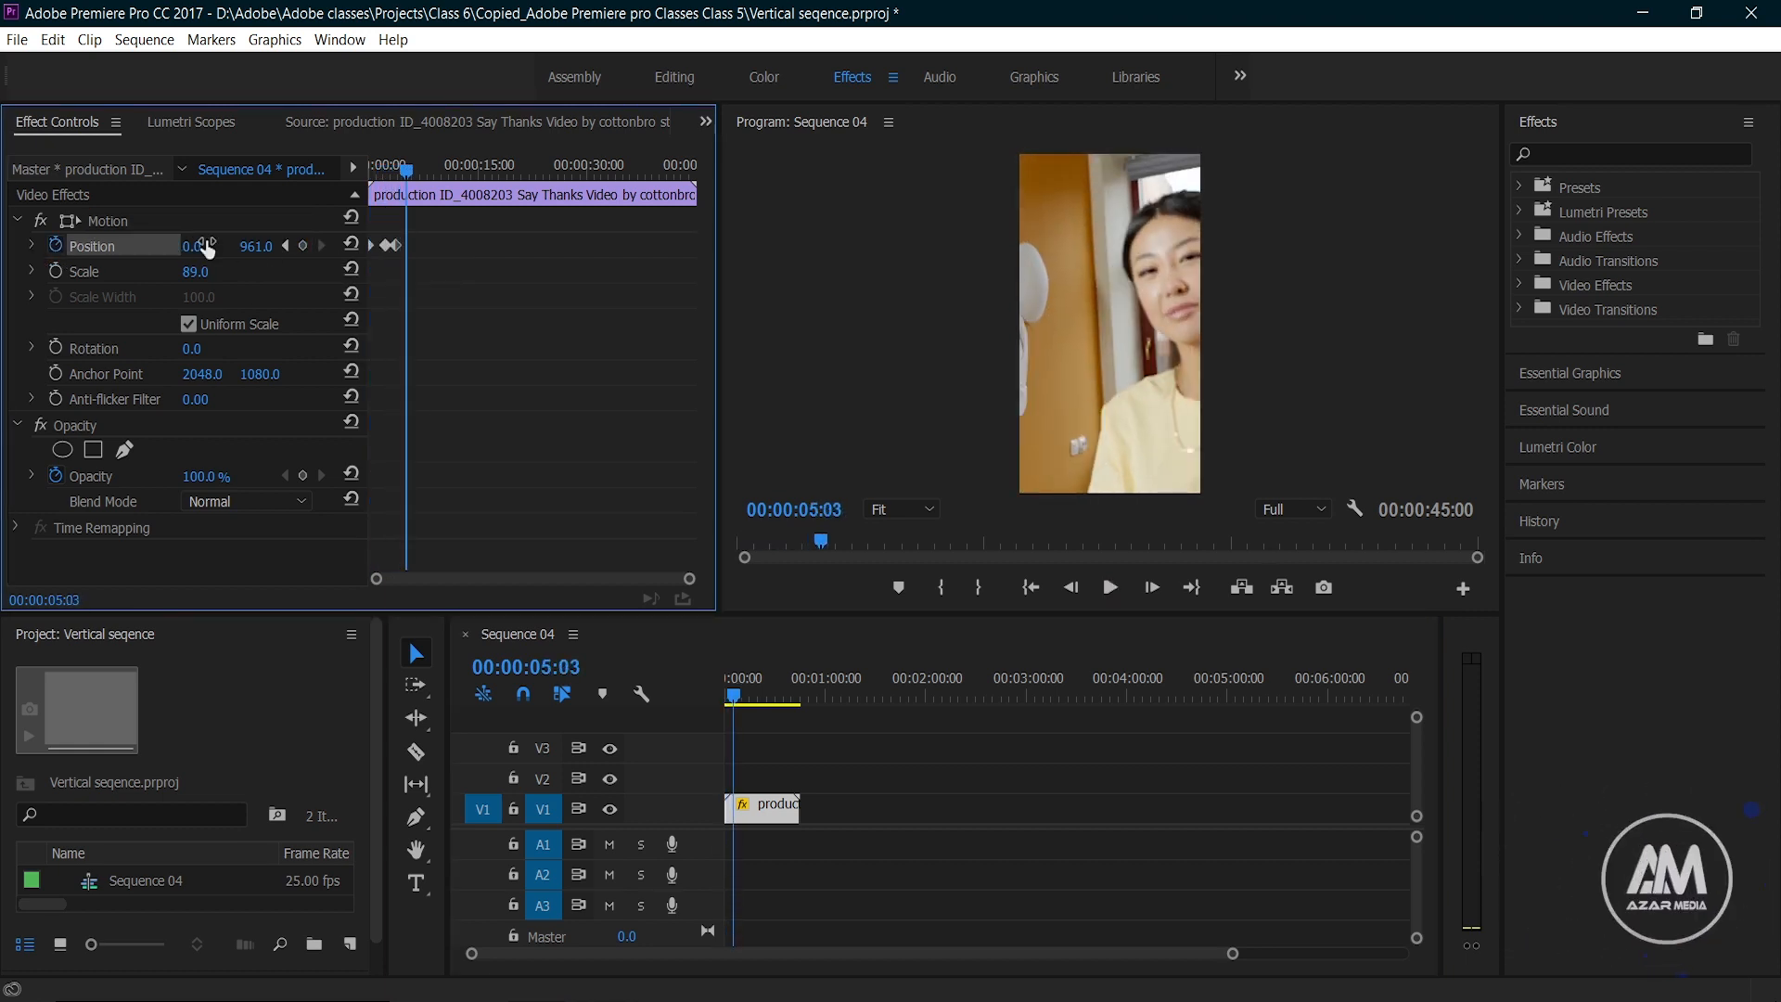
left_click(653, 692)
key("space")
left_click_drag(201, 247, 742, 246)
key("space")
key("space")
Step: Play back the keyframed pan and correct the horizontal position to 590.3 at 00:00:31:24
key("space")
key("space")
key("space")
key("space")
left_click_drag(206, 249, 371, 248)
key("space")
key("space")
key("space")
key("space")
key("space")
key("space")
key("space")
key("space")
key("space")
key("space")
key("space")
key("space")
mouse_move(206, 248)
left_mouse_down()
mouse_move(102, 248)
mouse_move(223, 248)
mouse_move(195, 248)
left_mouse_up()
key("space")
key("space")
key("space")
key("space")
key("space")
left_click(737, 694)
key("space")
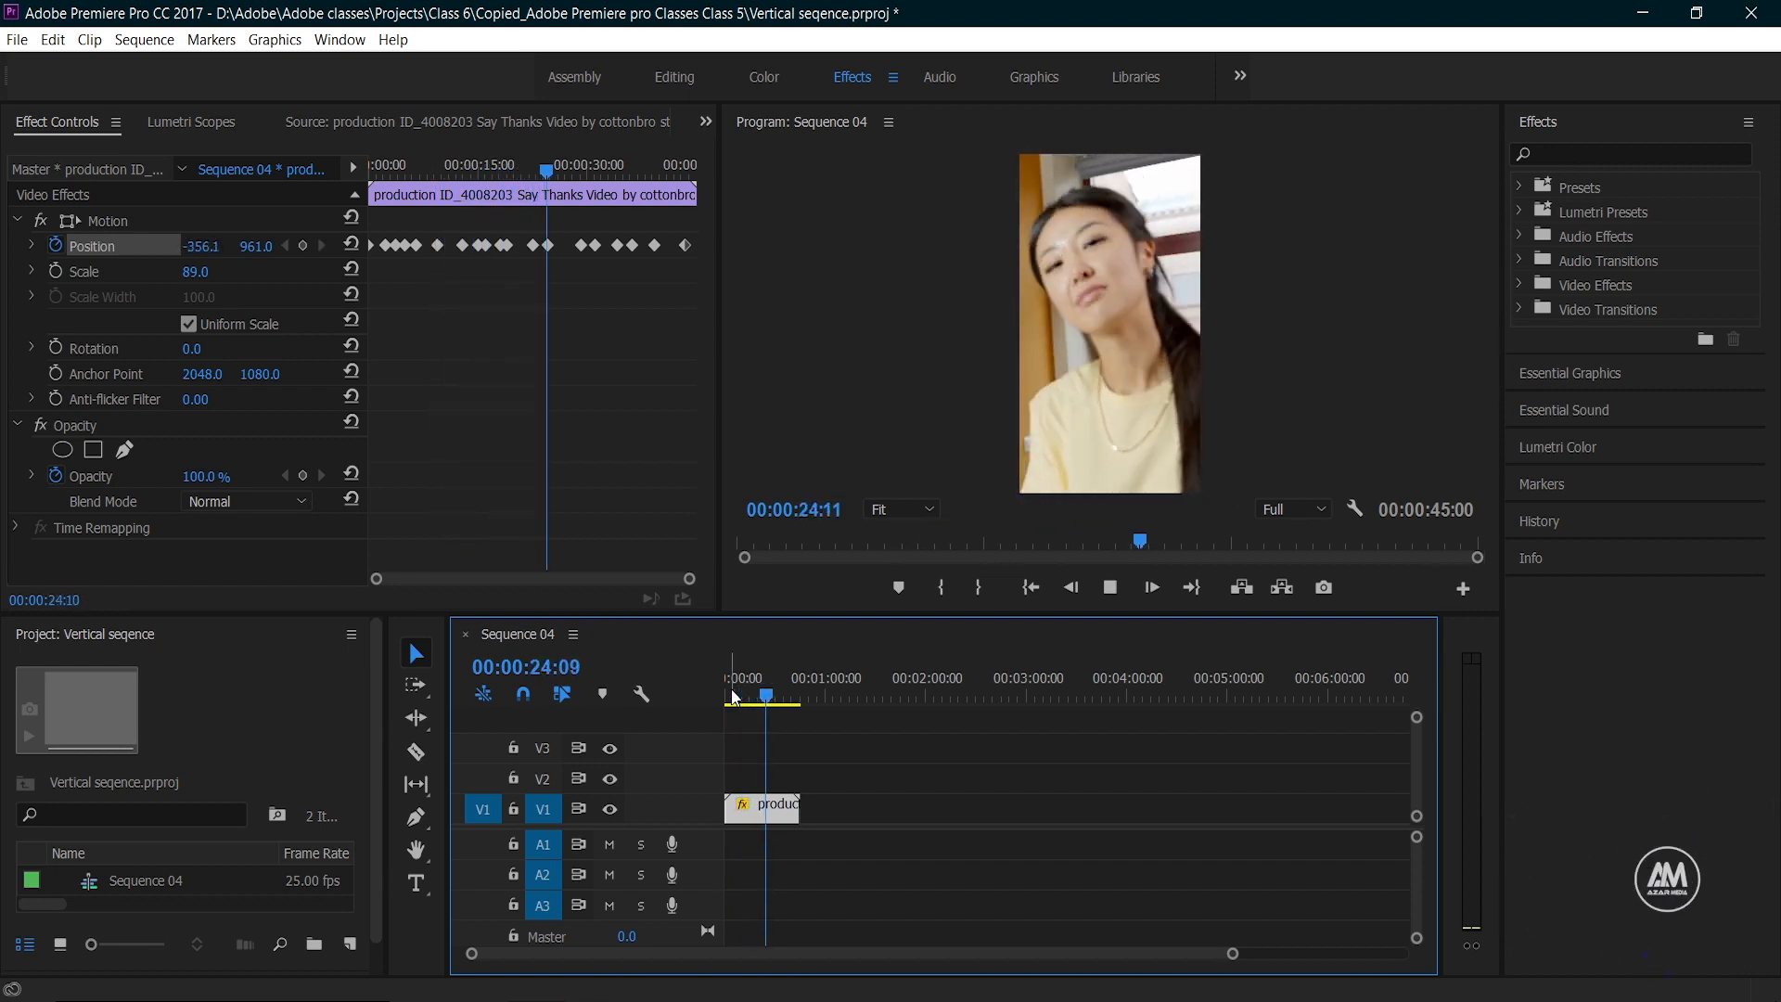
key("space")
key("space")
key("space")
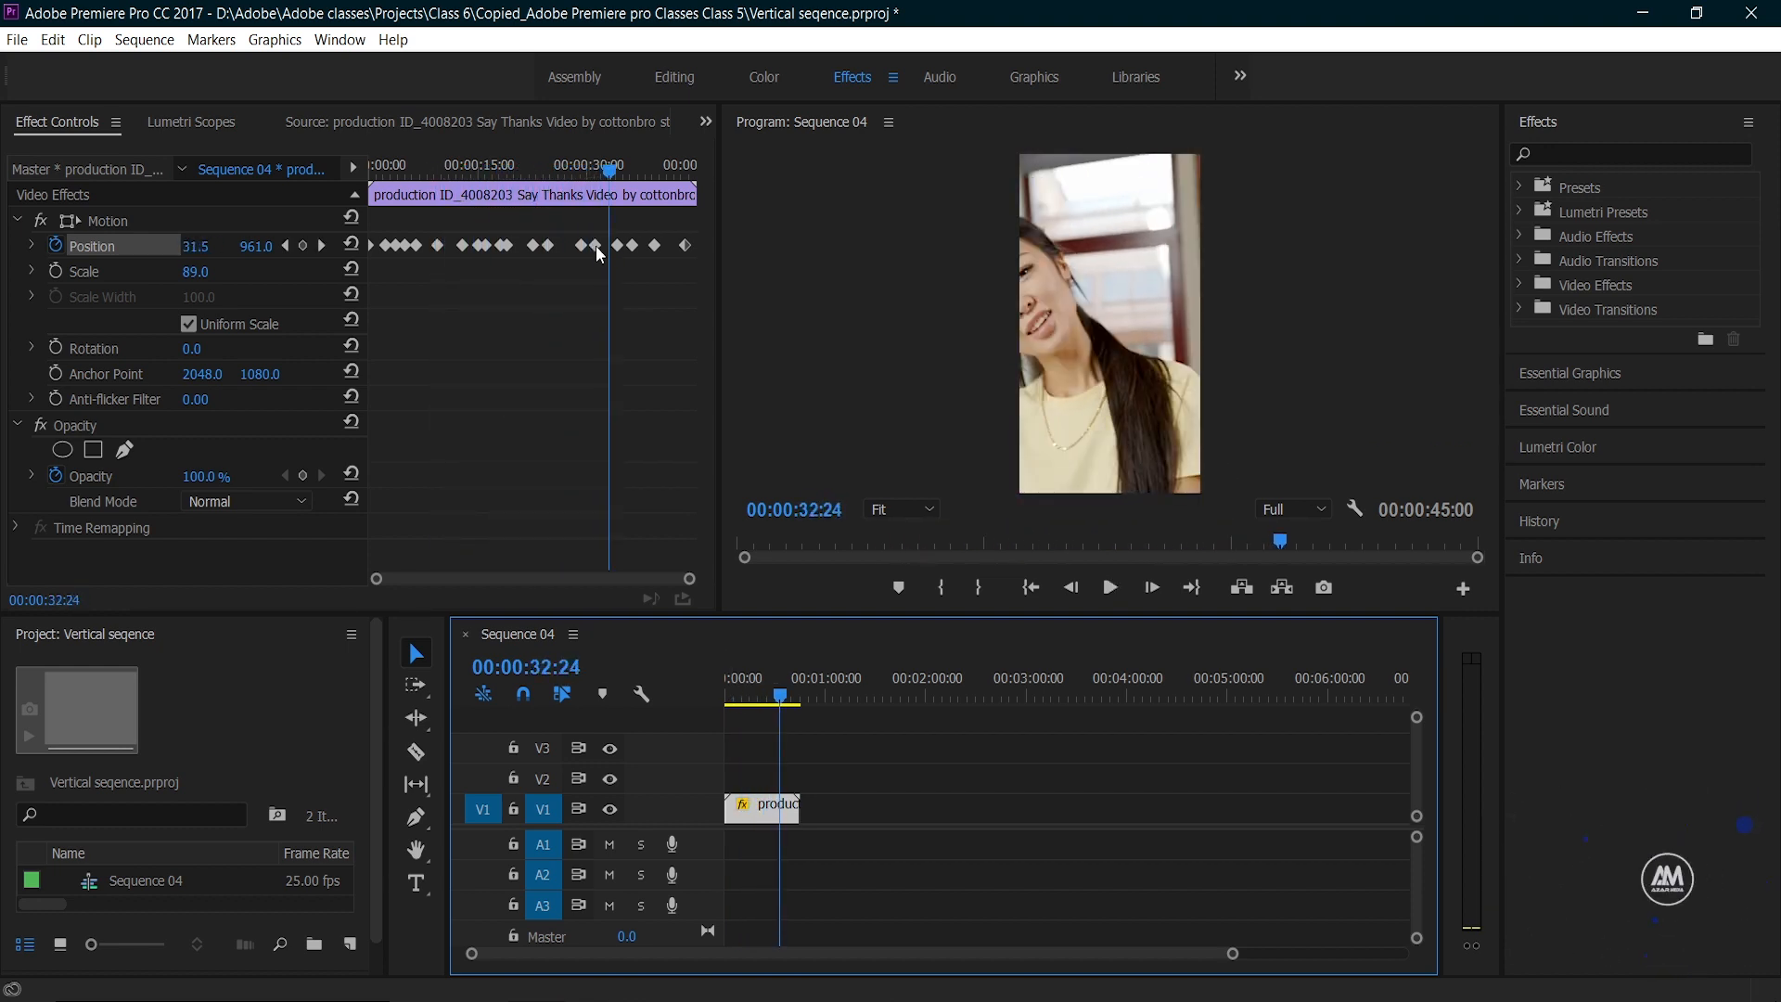
left_click(605, 170)
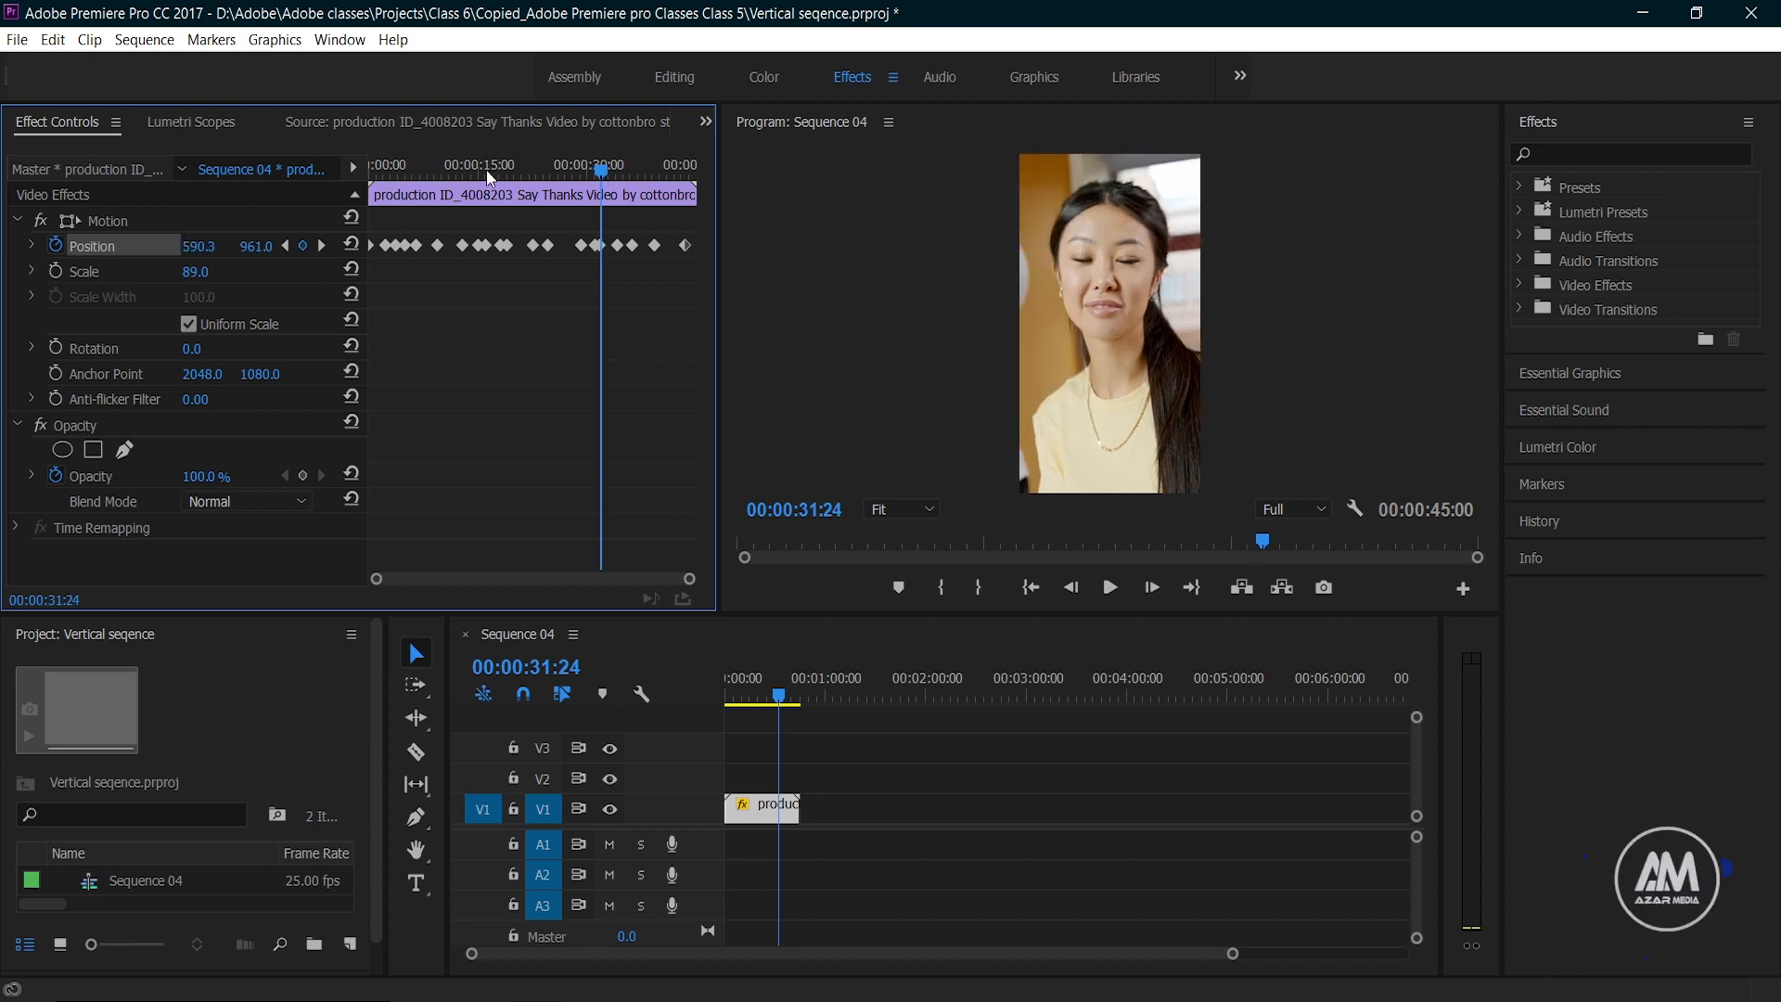
Step: Change the temporal interpolation of the Position keyframe at about 6 seconds and preview the motion around it
left_click(426, 170)
right_click(416, 246)
mouse_move(501, 440)
left_click(651, 524)
left_click(737, 687)
left_click(404, 170)
key("space")
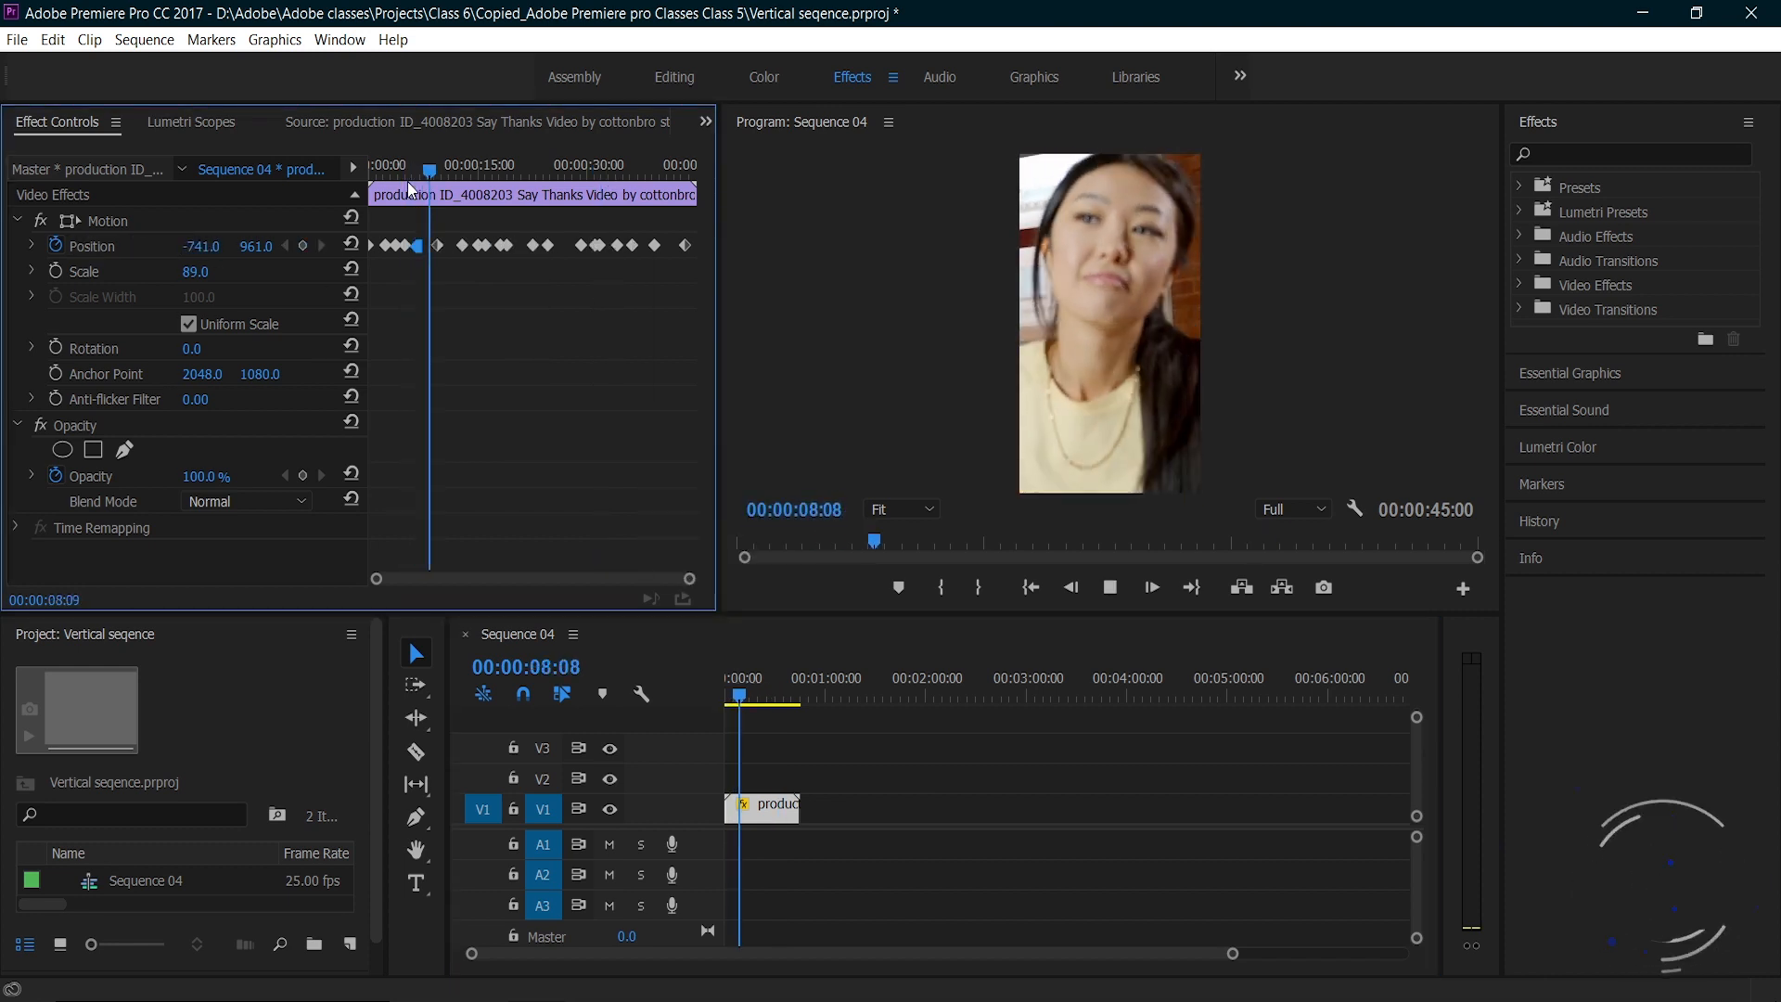
key("space")
Step: Change the temporal interpolation of the Position keyframe at about 18 seconds
right_click(501, 245)
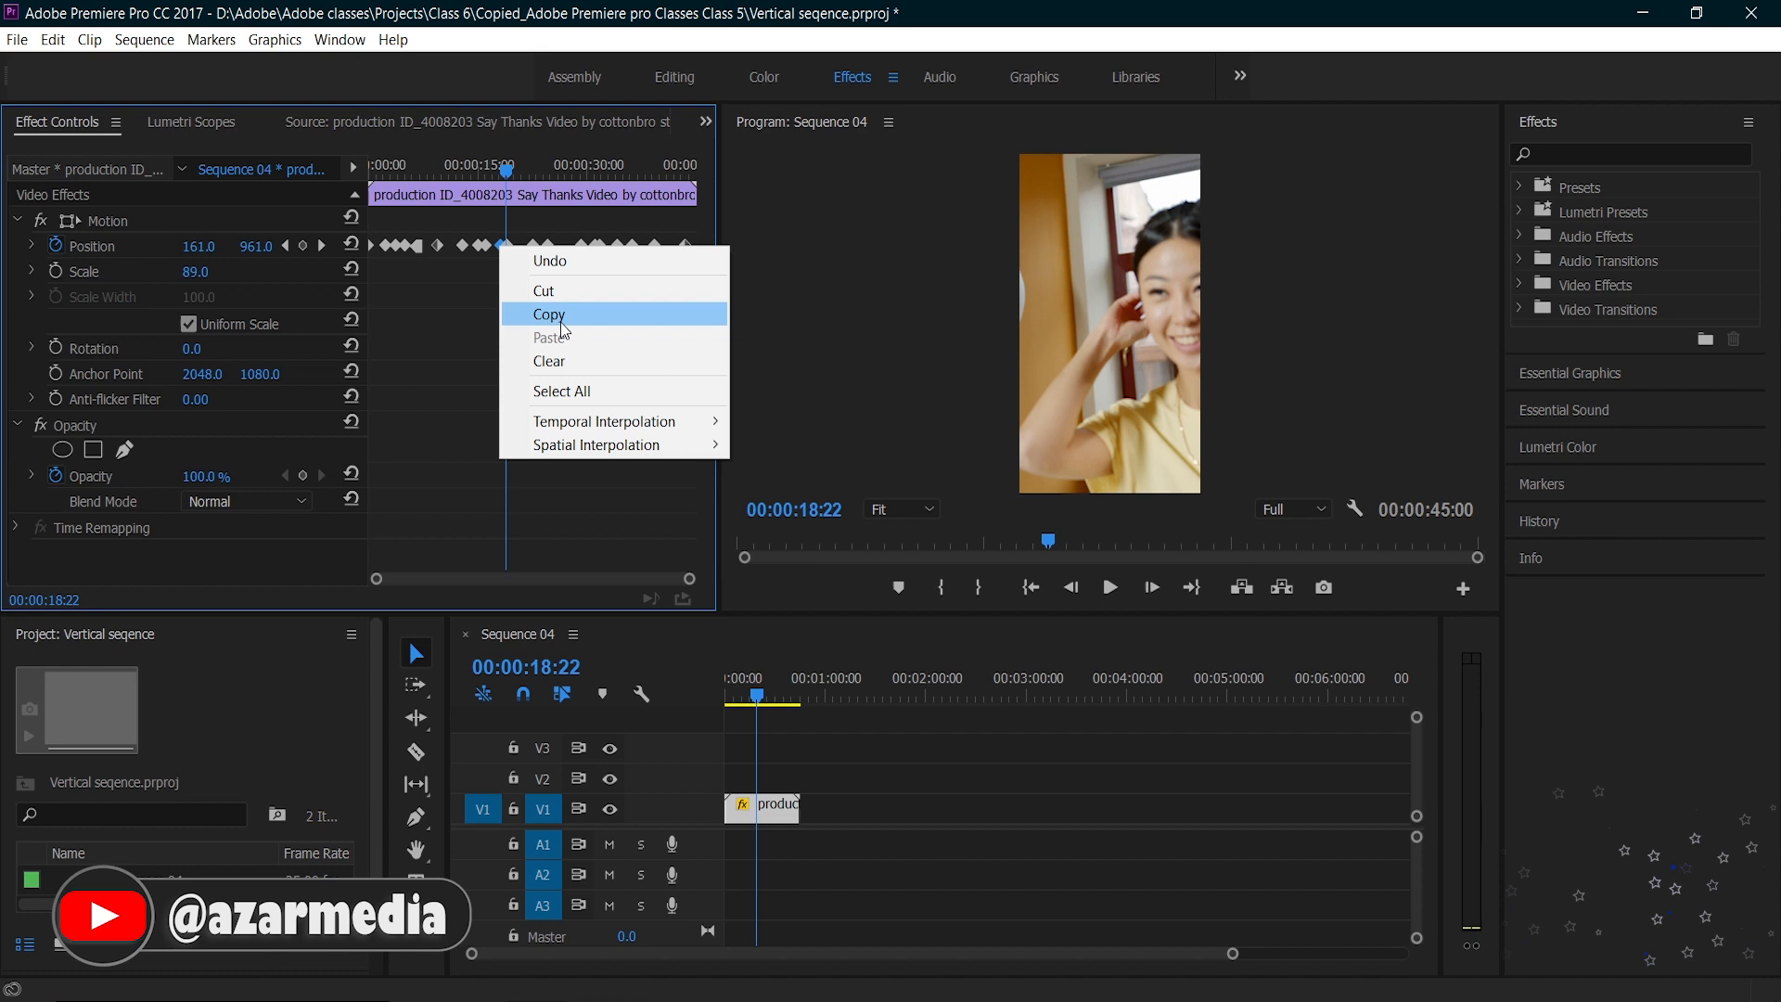
mouse_move(603, 422)
left_click(749, 519)
Step: Play back the reframed clip through to its end, and replay it from the start to check the framing
left_click(740, 692)
key("space")
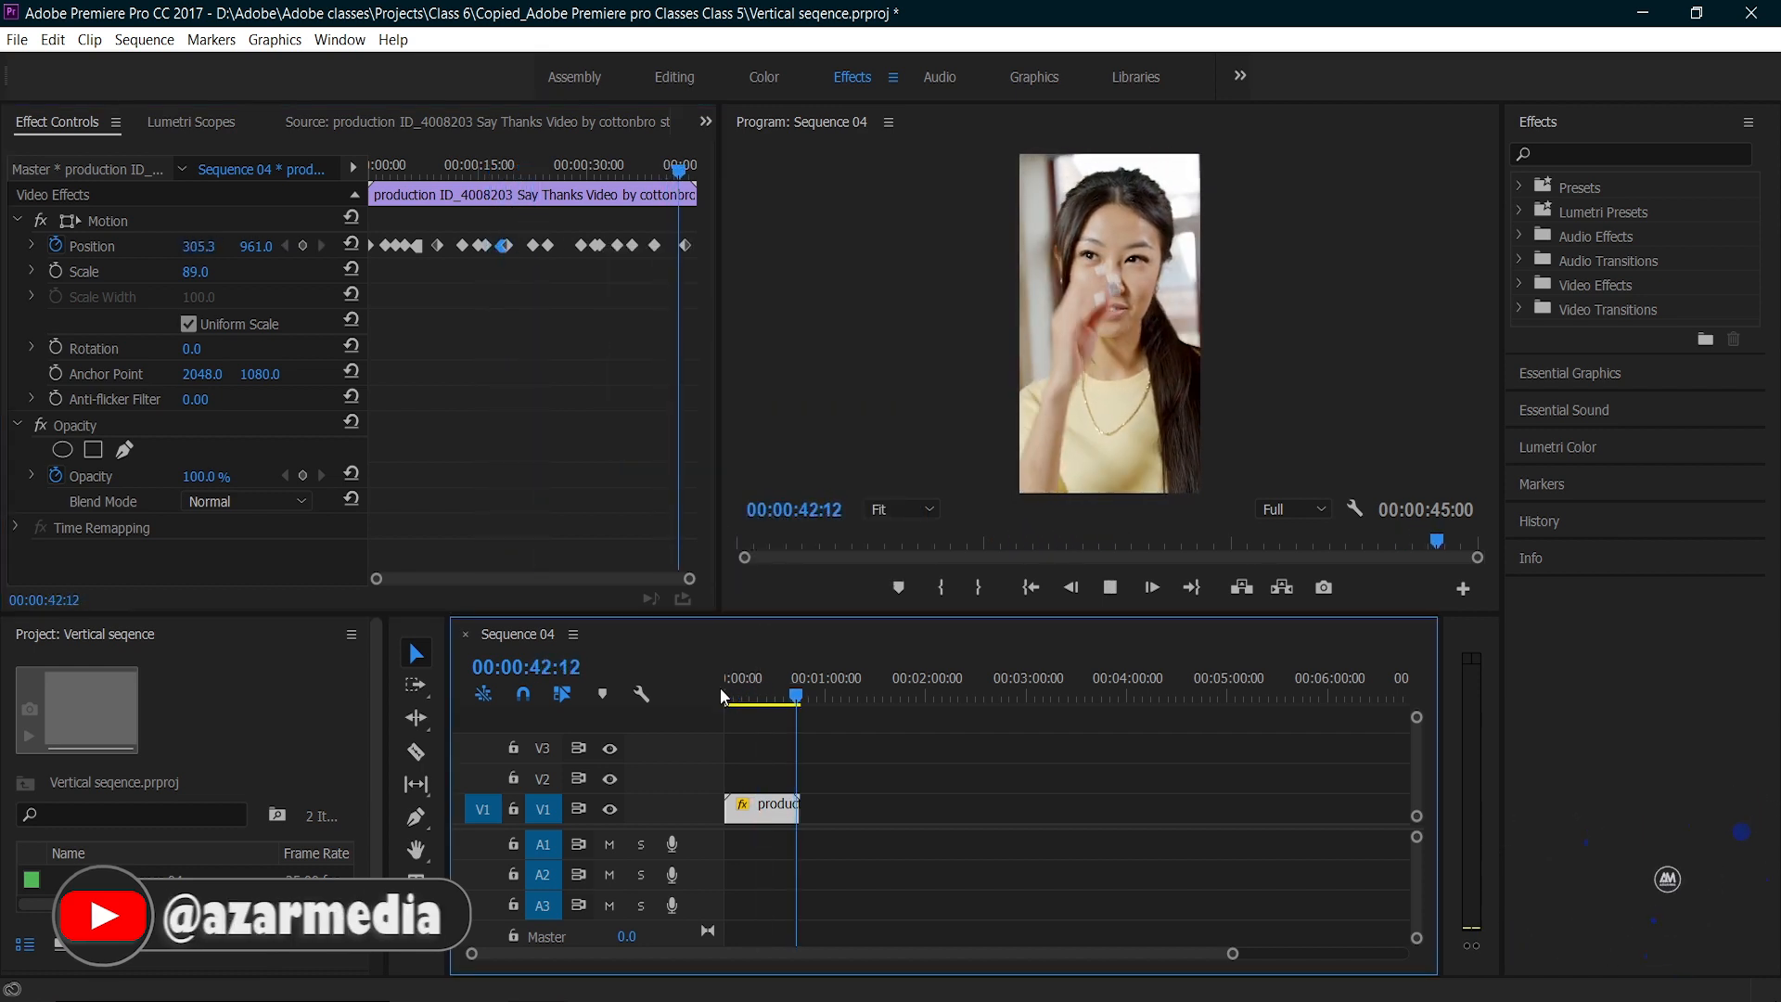
key("space")
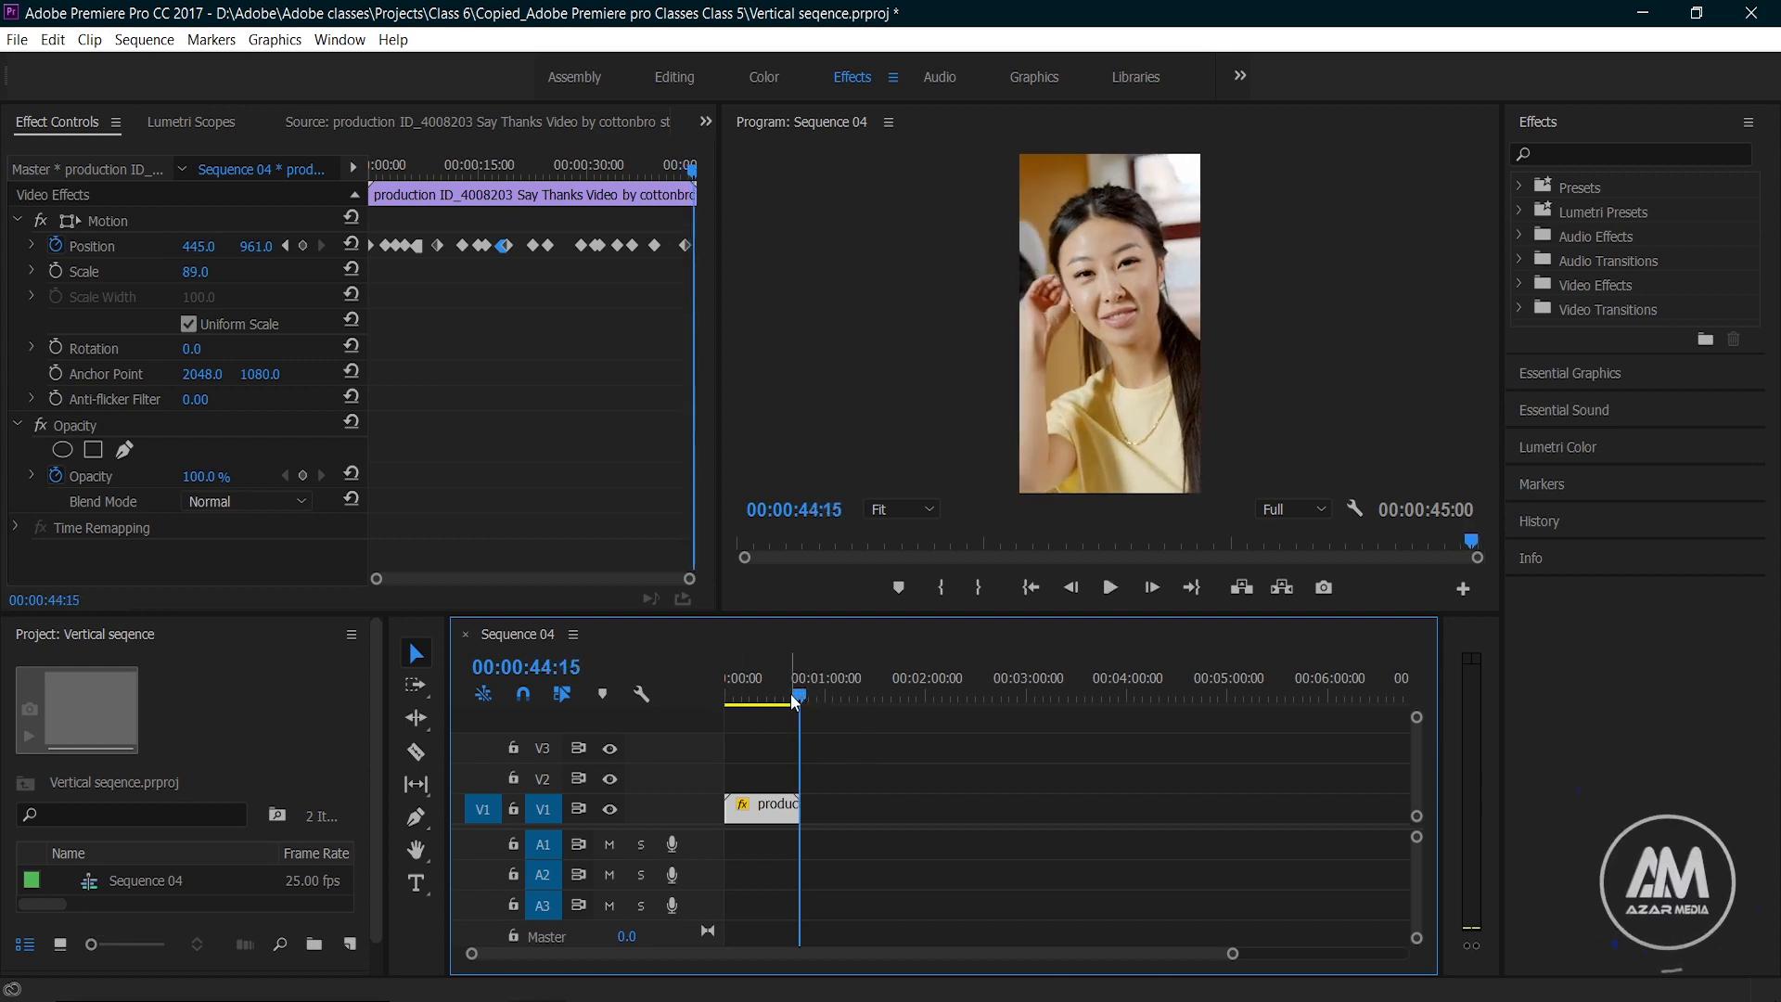
key("Home")
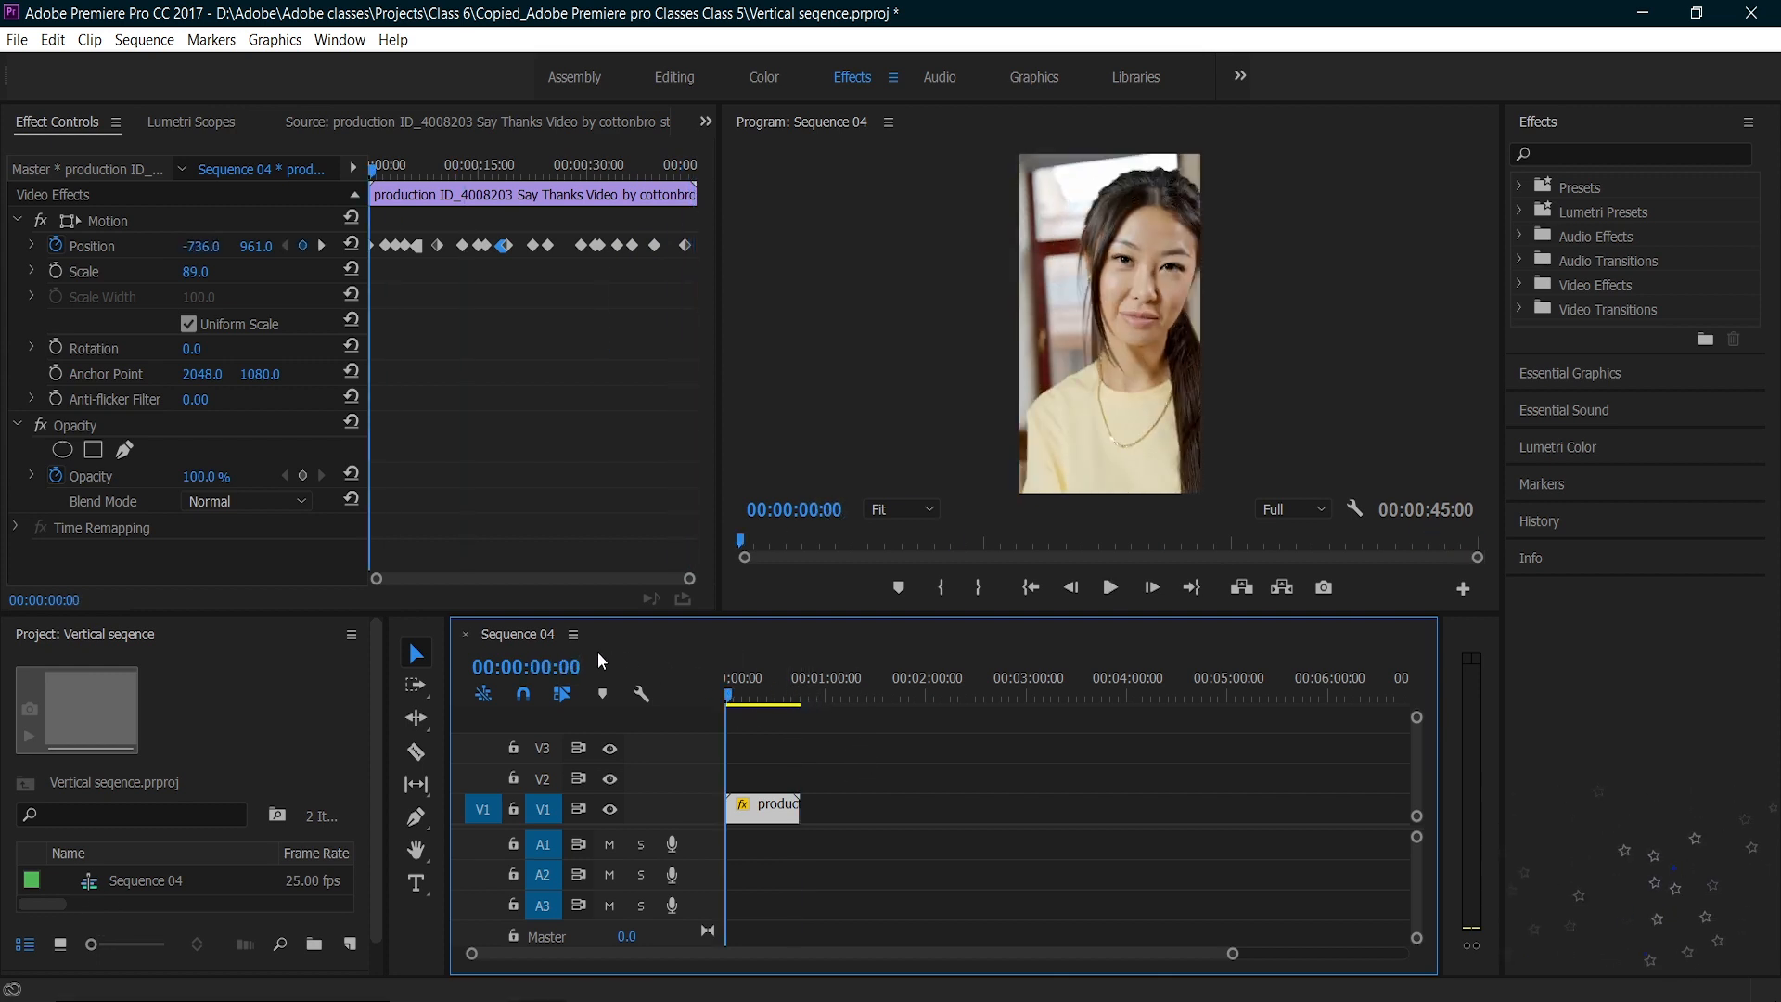
left_click(1109, 590)
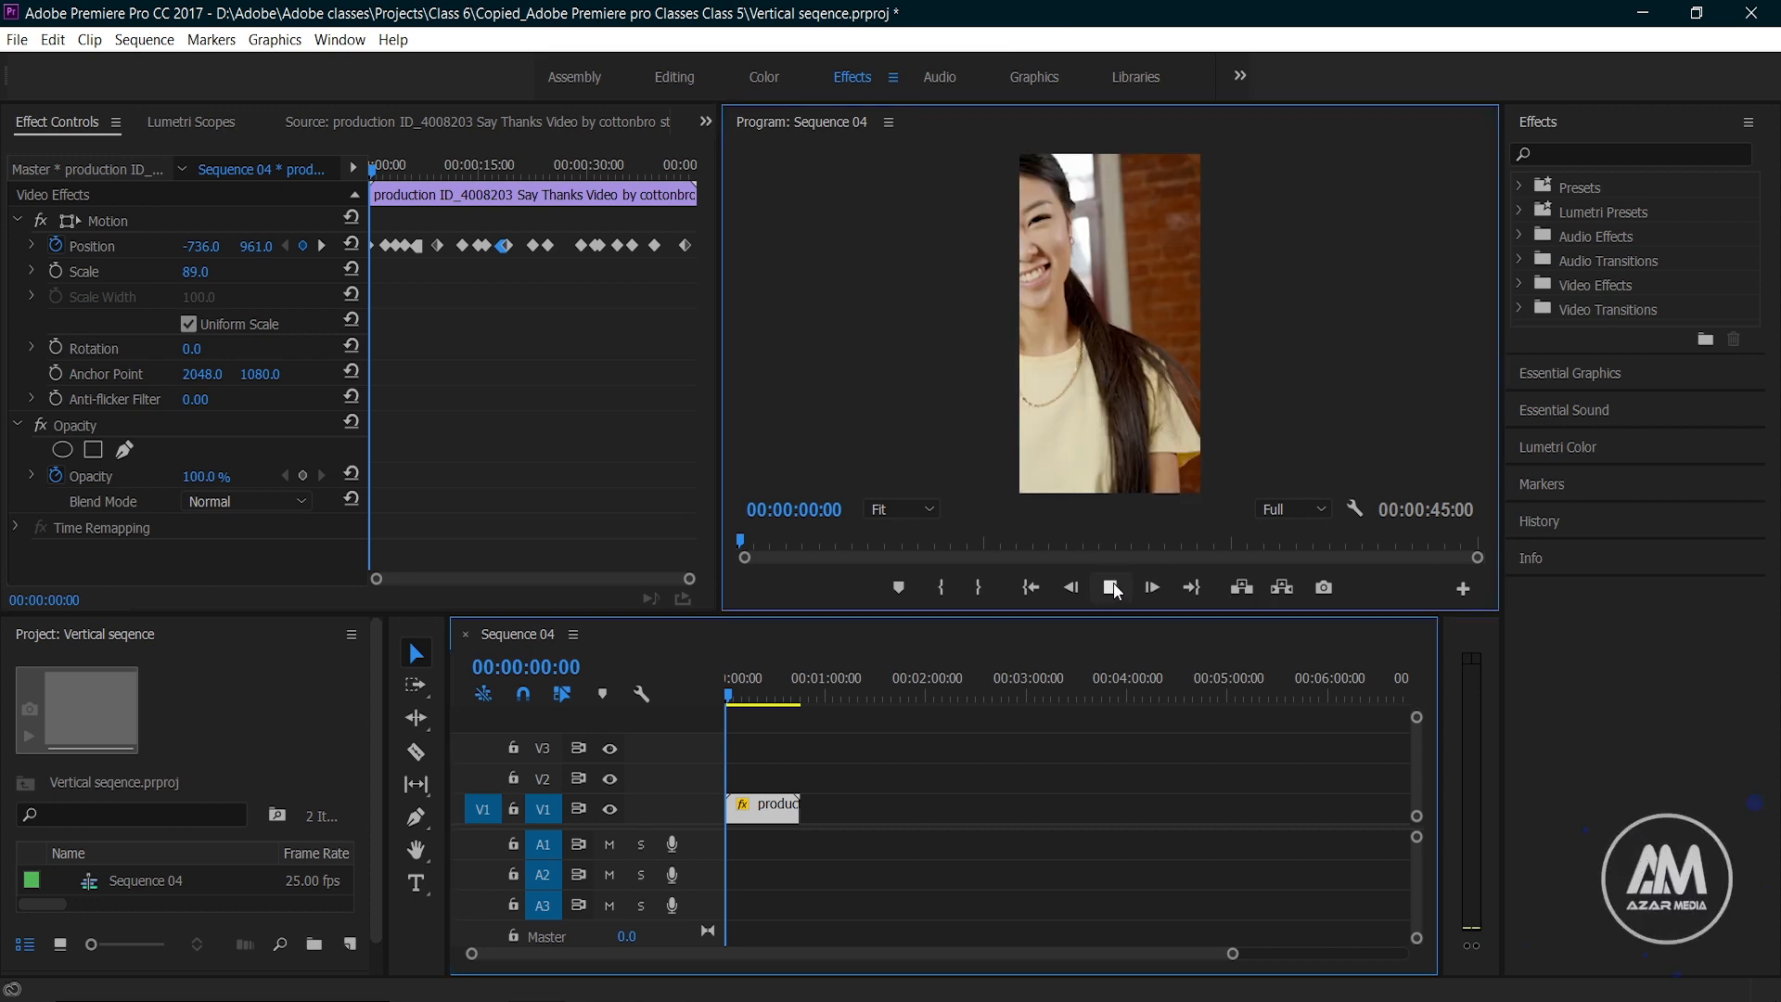